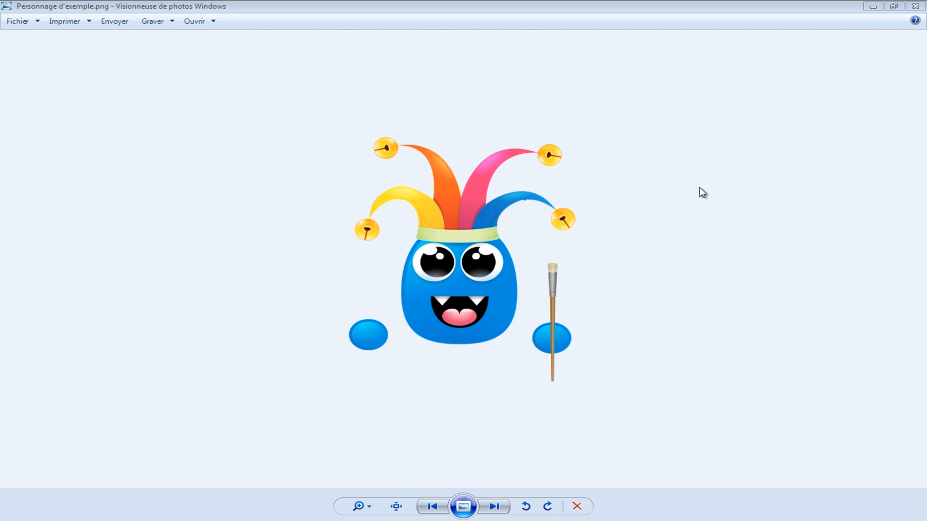
Close the example character picture and the "Création de personnages" folder window to get back to the empty PhotoFiltre 7 workspace
click(917, 8)
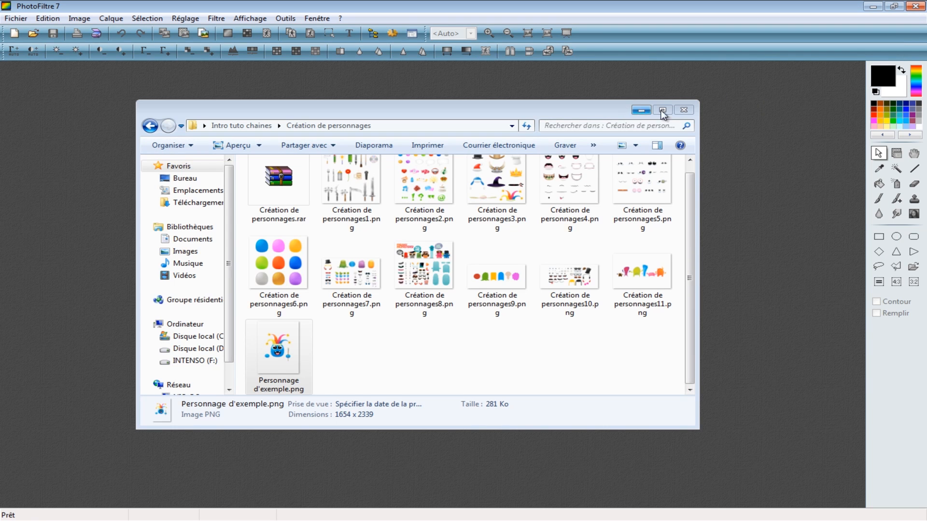
click(683, 110)
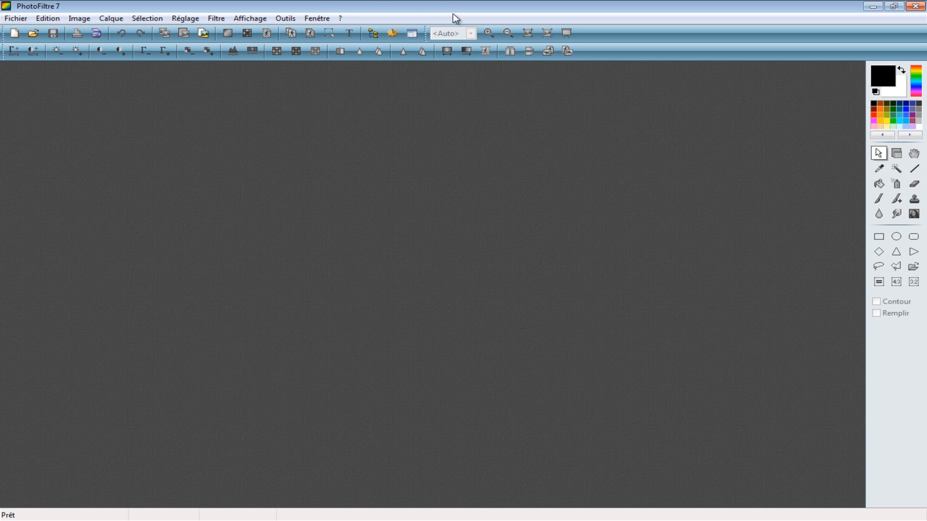
Create an A4 - Portrait image with automatic transparency turned off, and discard it without saving
click(16, 18)
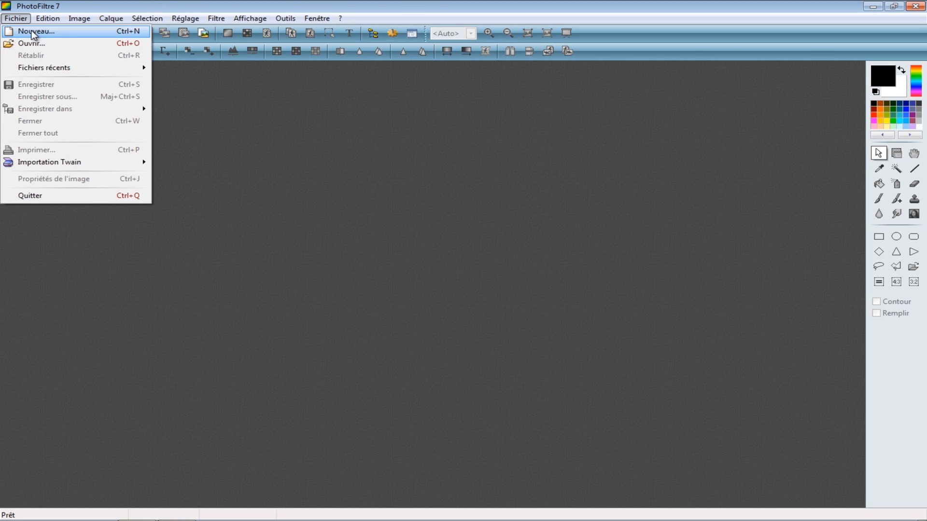
click(34, 31)
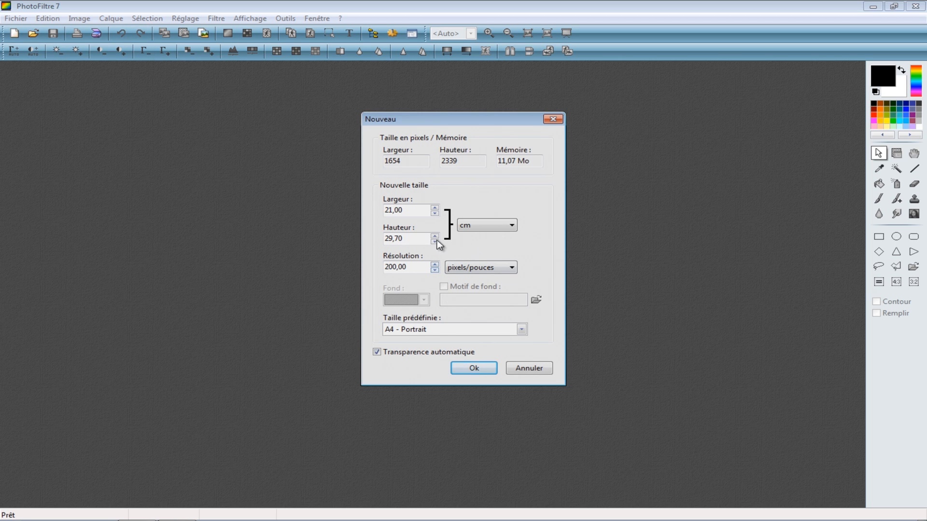
click(434, 332)
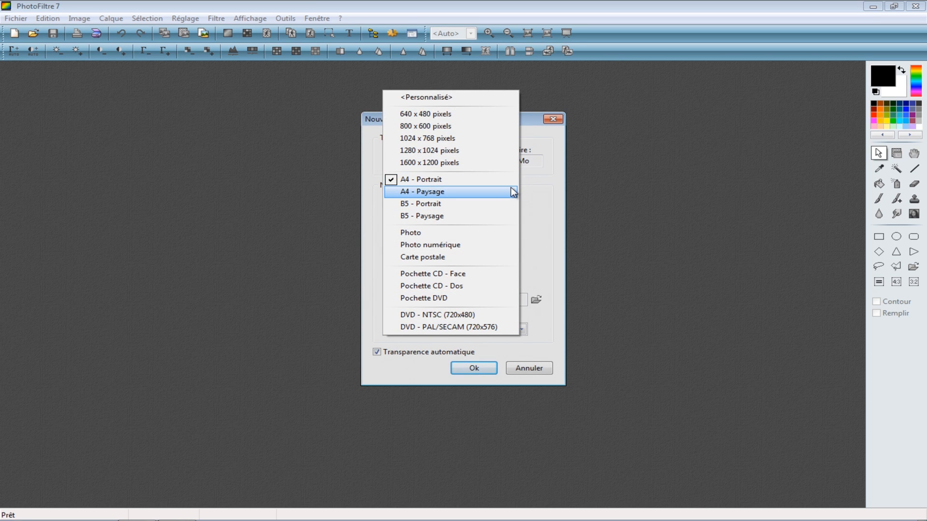
click(425, 180)
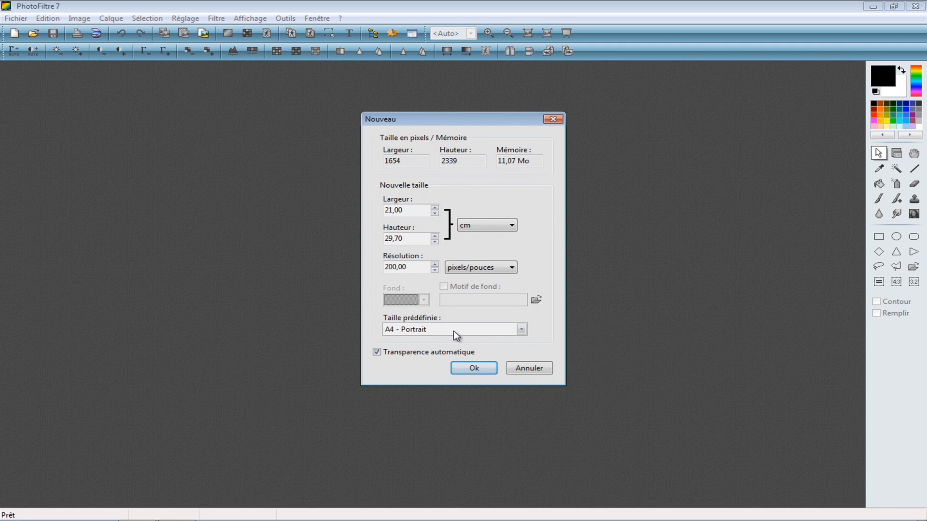
click(377, 353)
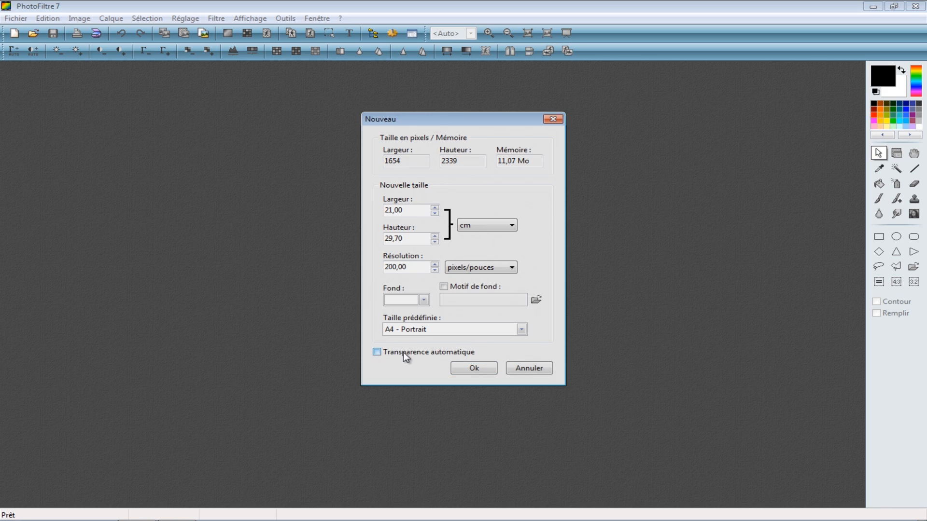
click(377, 353)
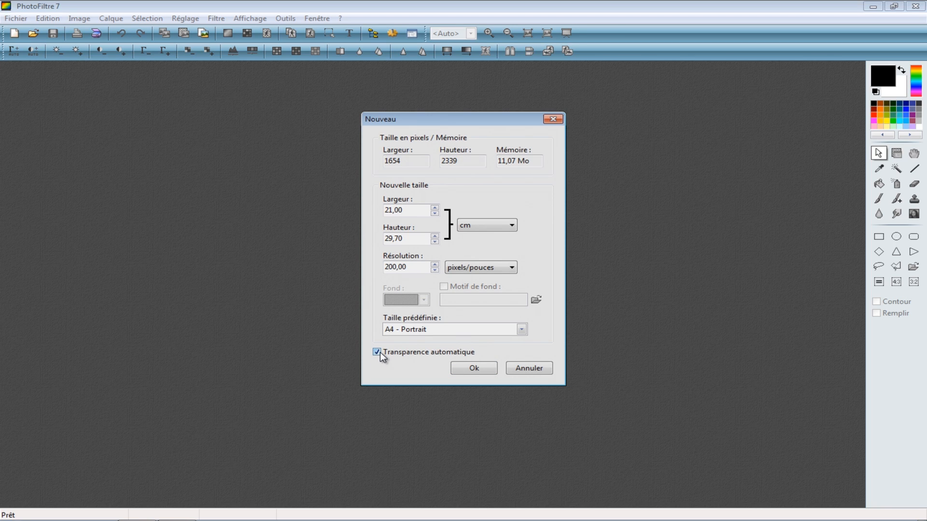
click(378, 351)
click(478, 370)
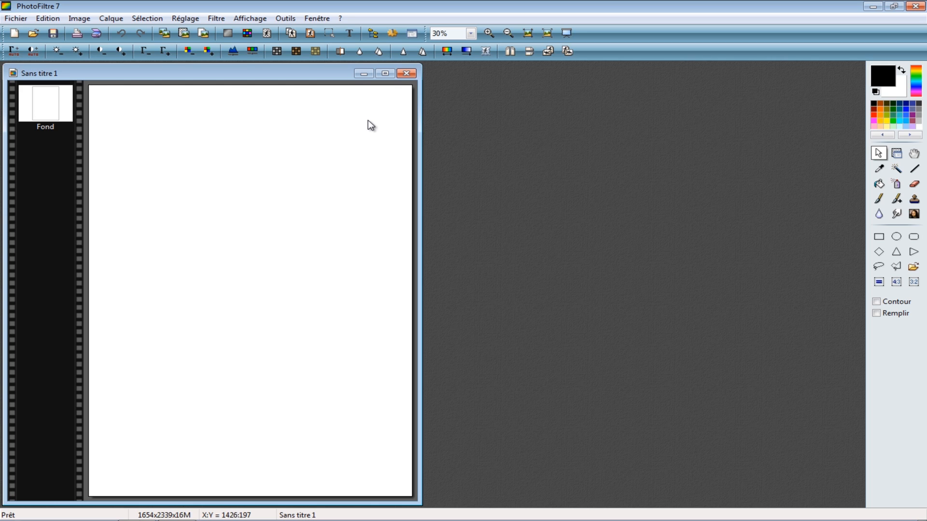
click(406, 74)
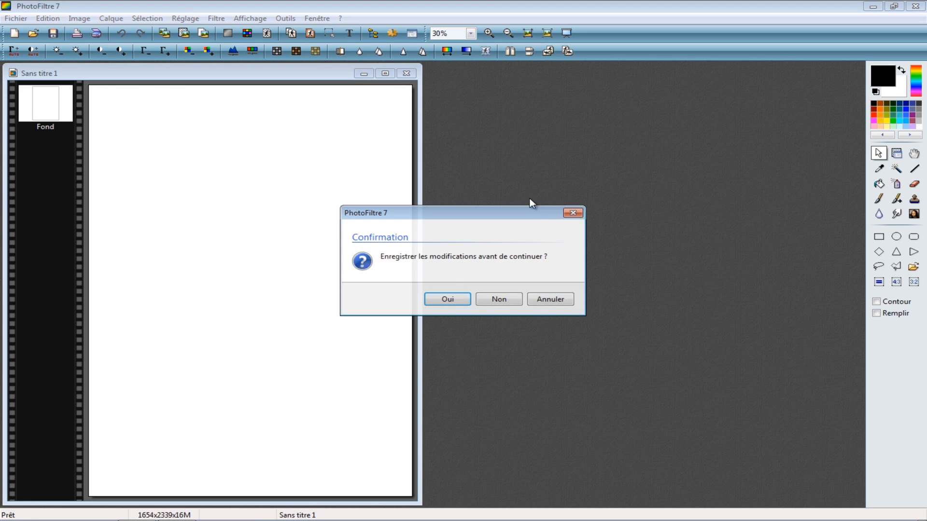
click(518, 300)
Create a new A4 - Portrait image with automatic transparency turned on, and move its window aside to free space for the source images
click(16, 18)
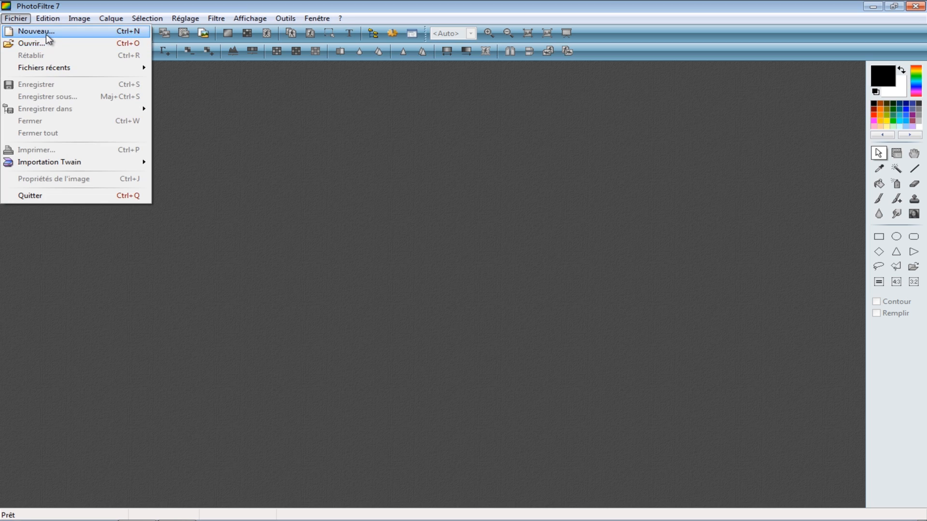
click(47, 32)
click(410, 301)
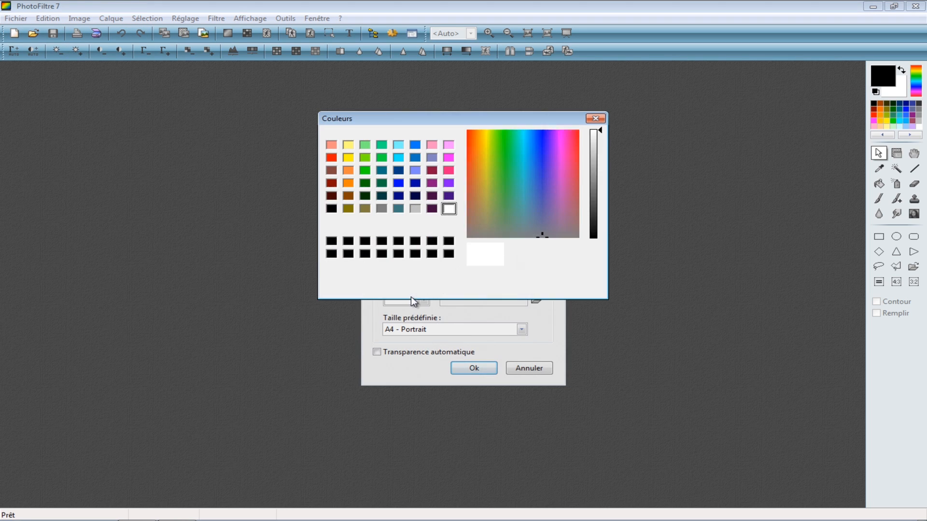
click(596, 118)
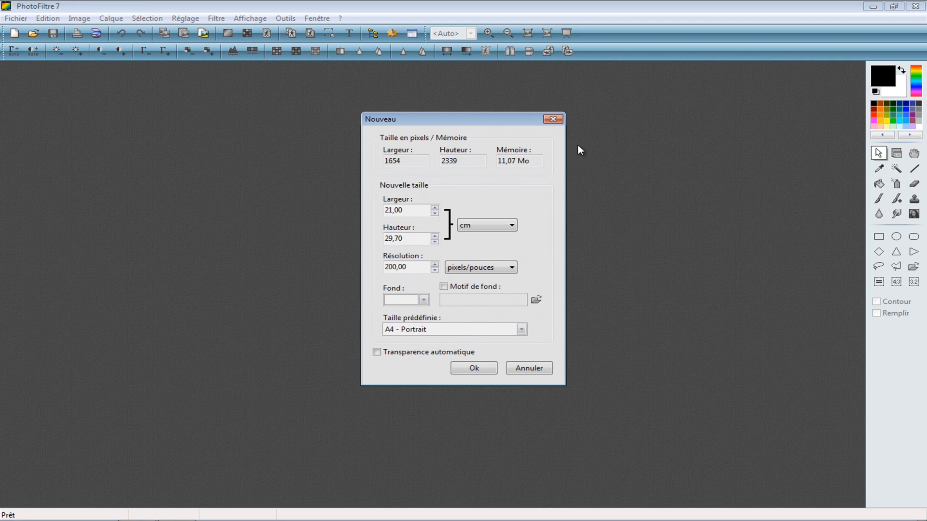
click(377, 352)
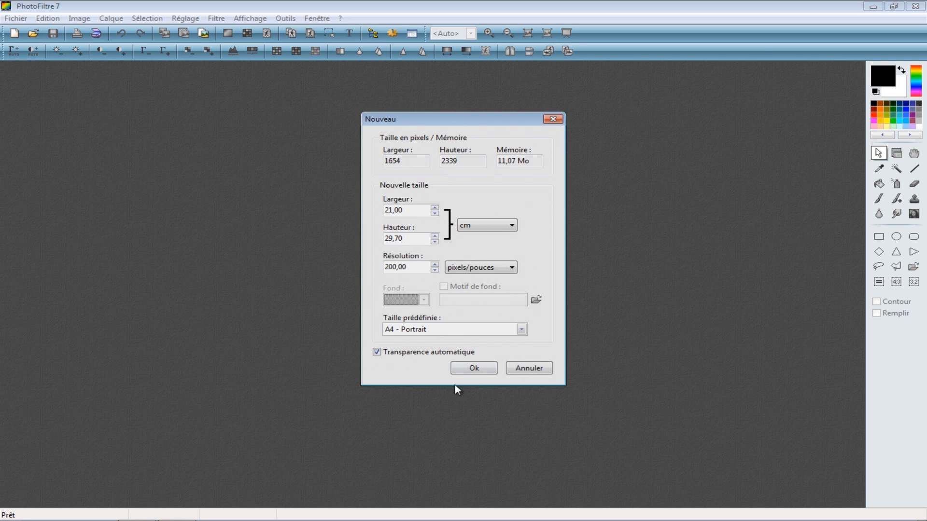
click(474, 368)
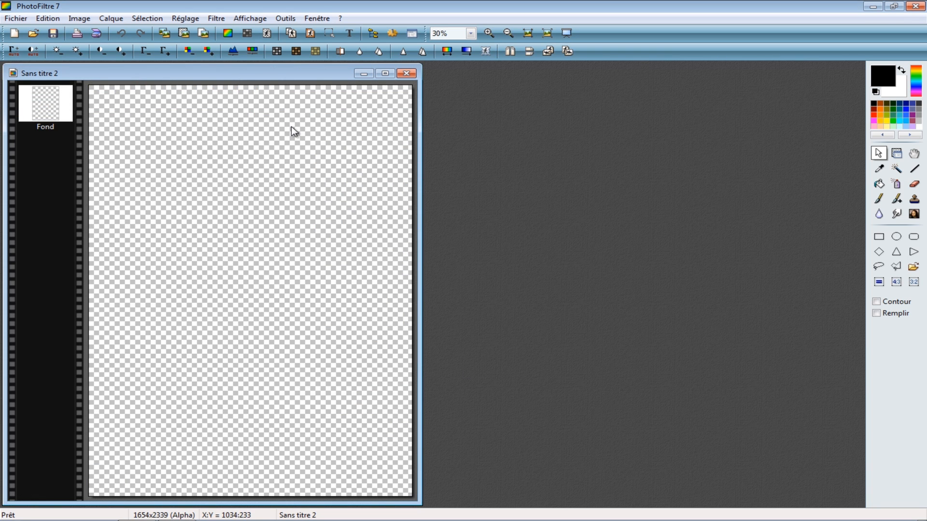
drag(278, 73, 722, 66)
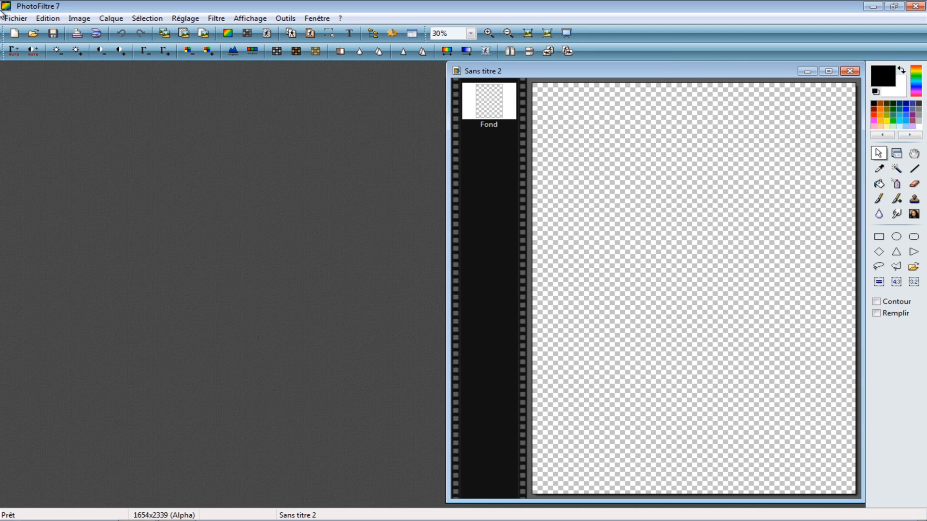
Open the body shapes image "Création de personnages6.png"
click(21, 20)
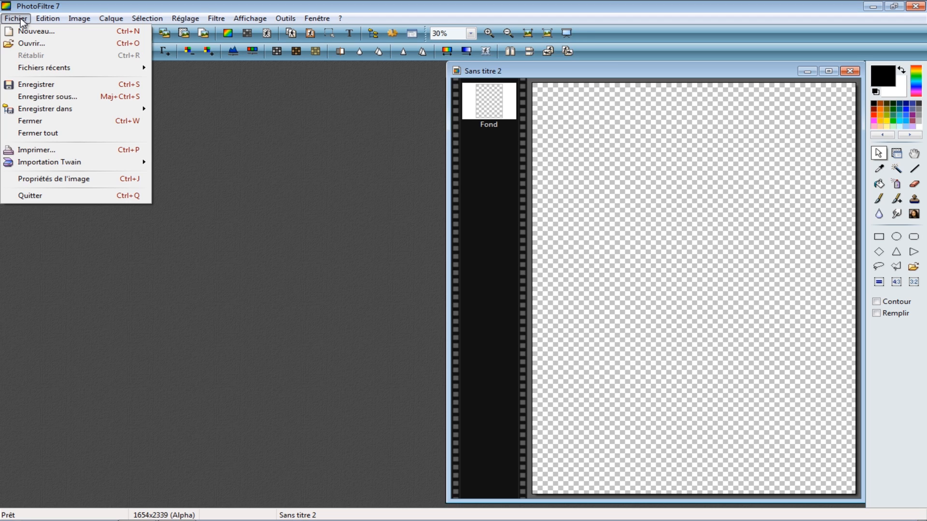
click(33, 42)
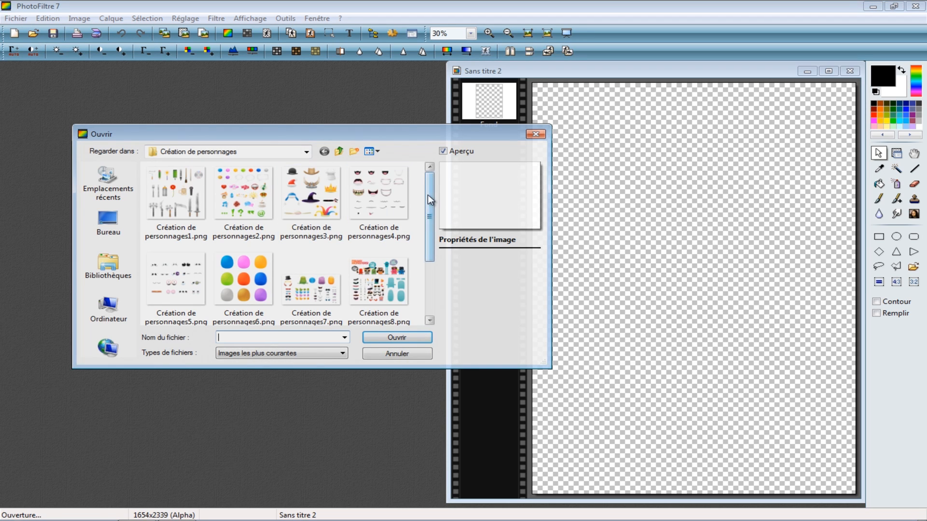
drag(427, 195, 428, 221)
click(256, 239)
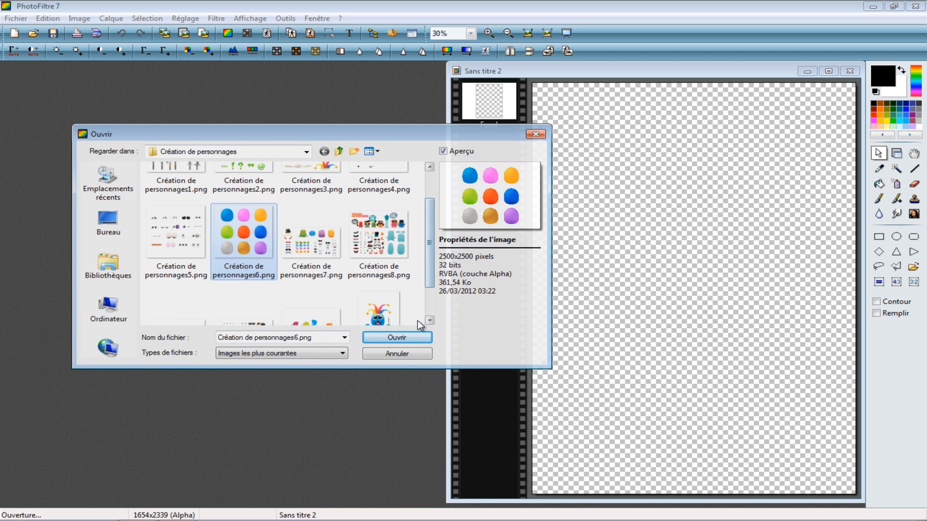
click(406, 335)
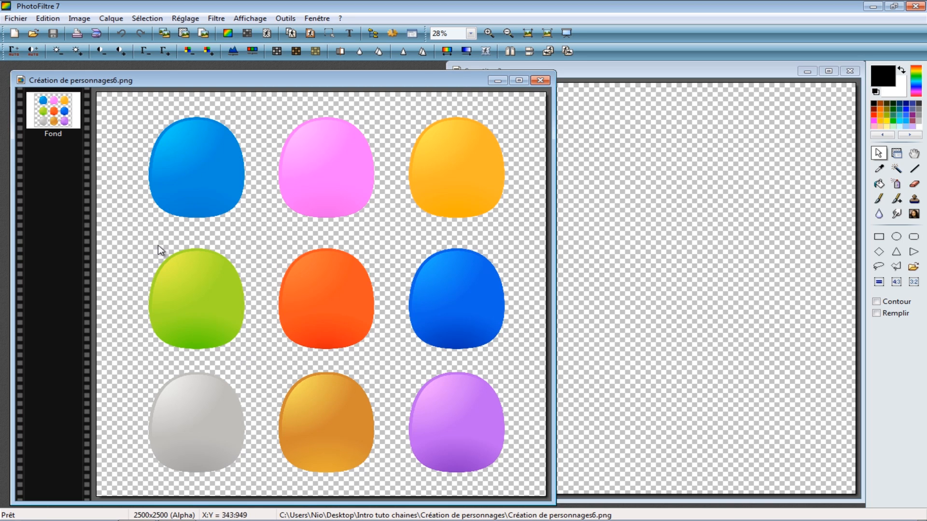
Copy the green body with a rectangular selection around it and paste it into the blank transparent image as a new layer
drag(127, 242, 266, 359)
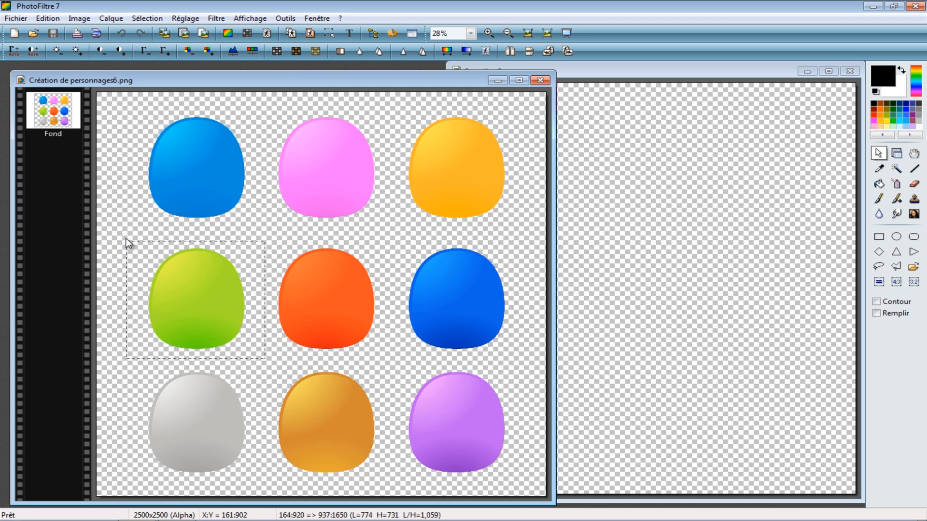
drag(126, 239, 265, 360)
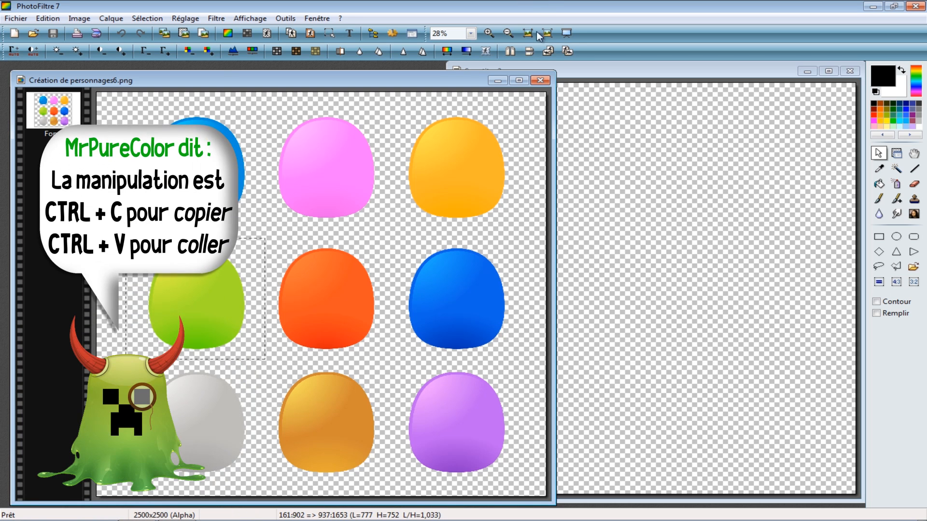
click(673, 69)
drag(686, 70, 644, 69)
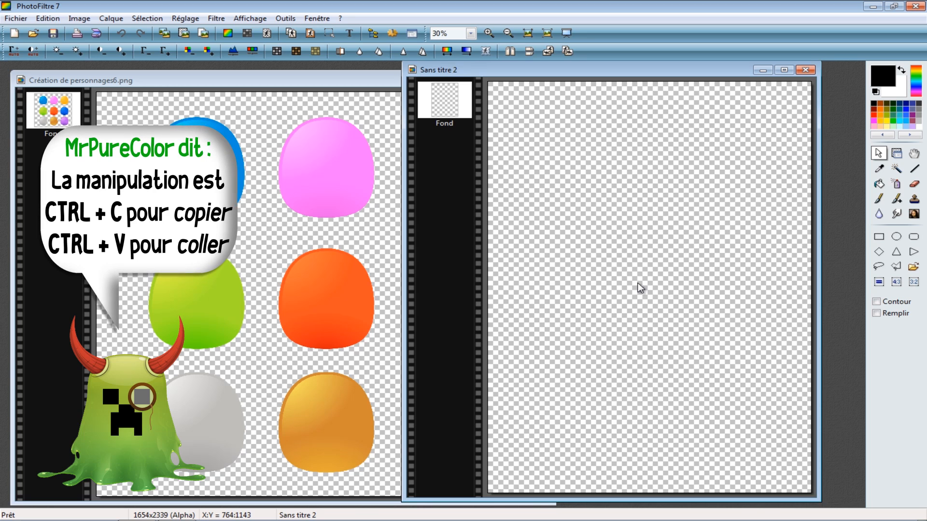
key(ctrl+v)
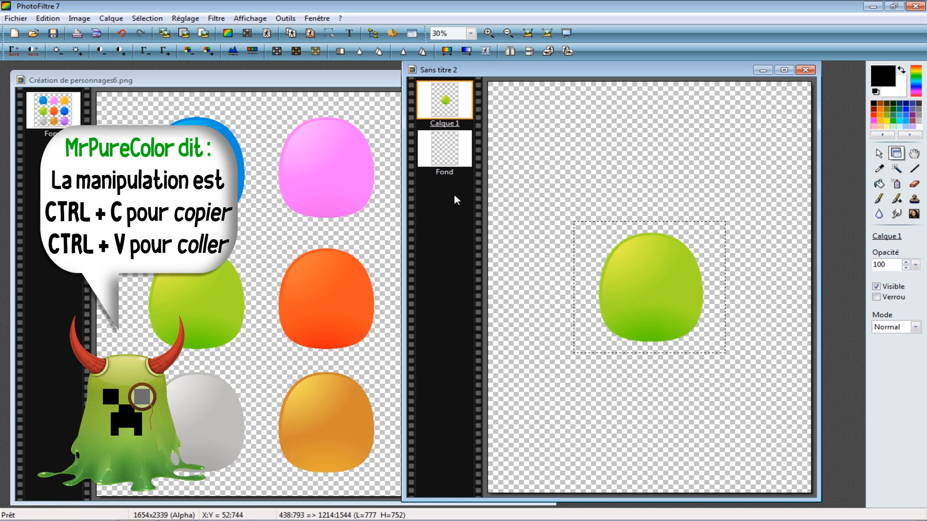
Minimize the body shapes image and open the eyes image "Création de personnages5.png"
click(289, 78)
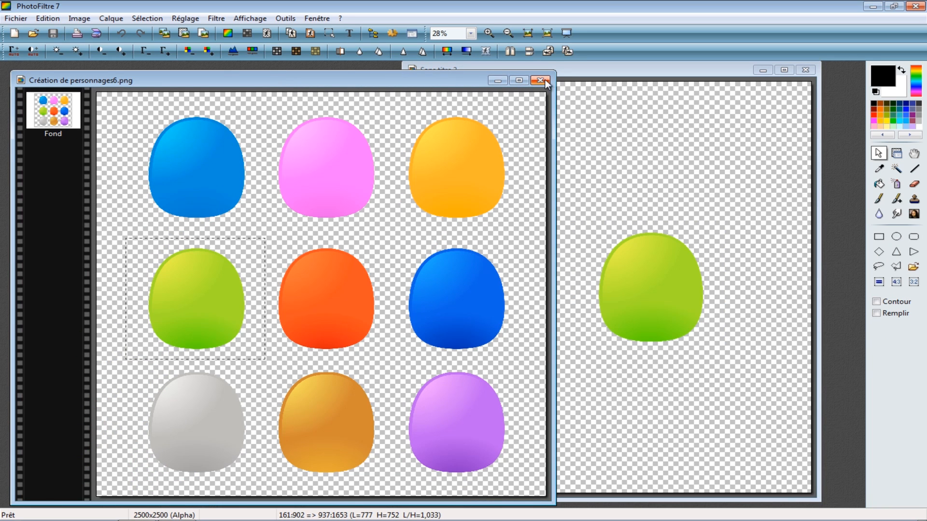
click(496, 80)
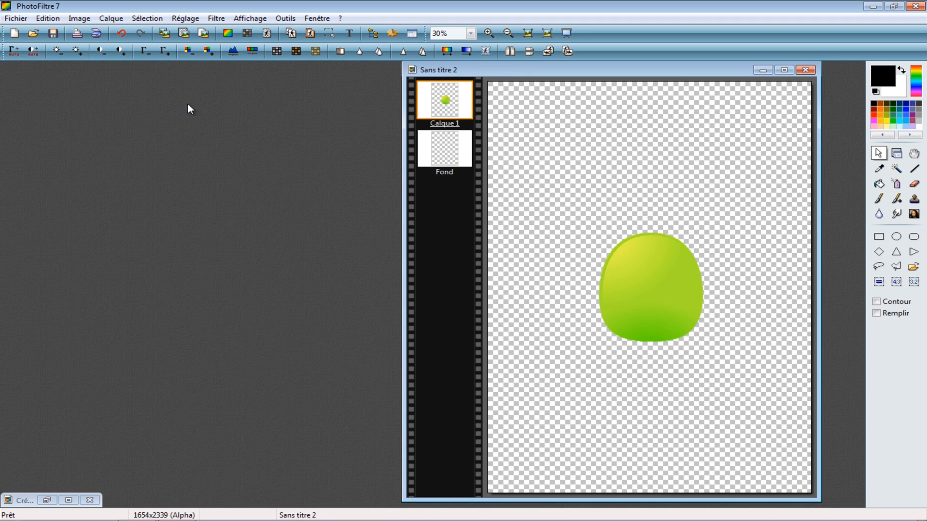
click(9, 24)
click(25, 44)
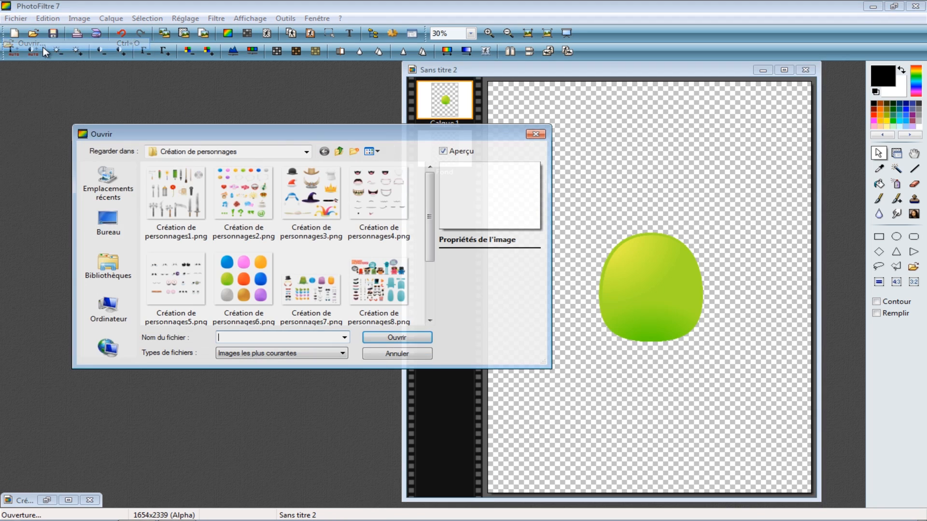
scroll(428, 208, down, 2)
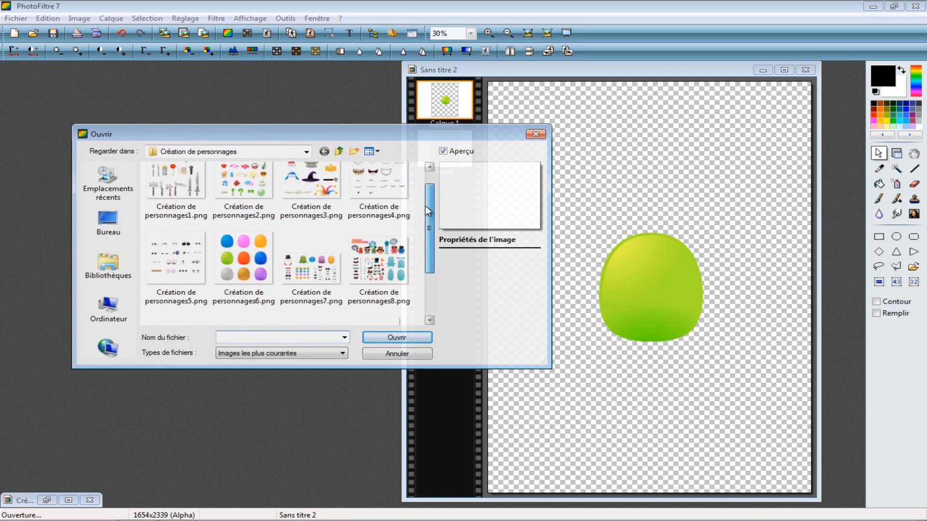
click(169, 250)
click(397, 338)
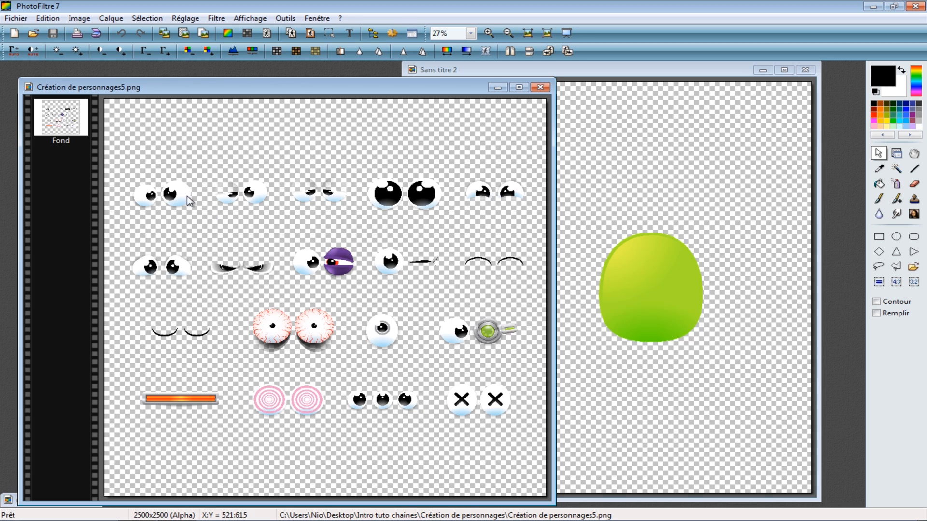
Copy the last pair of eyes in the first row, paste it into the character image and place it on the green body's face
drag(456, 169, 510, 219)
key(ctrl+c)
click(661, 276)
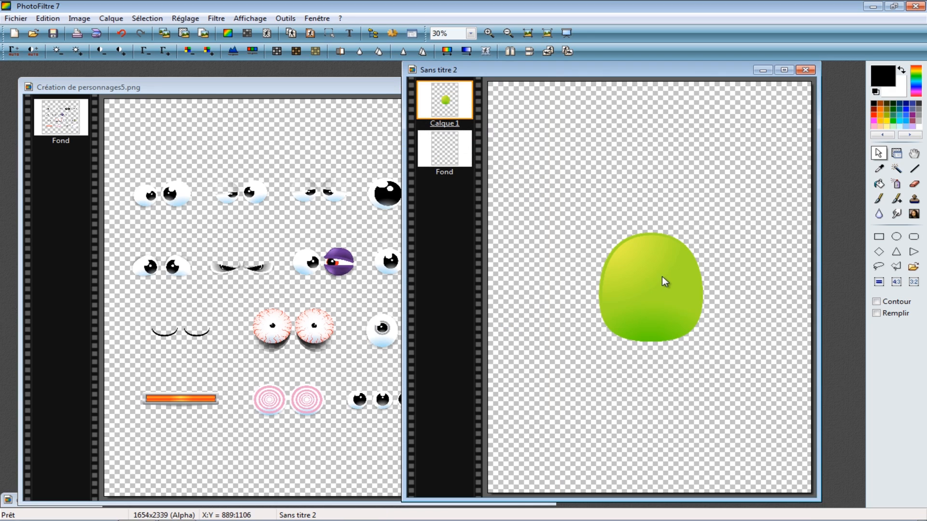
key(ctrl+v)
drag(661, 291, 669, 288)
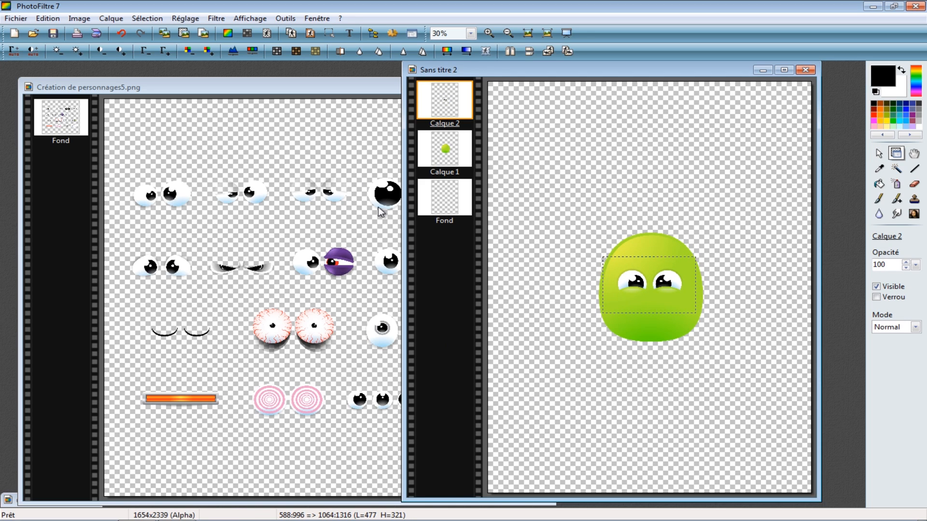
Minimize the eyes image and open the mouths image "Création de personnages4.png"
click(310, 93)
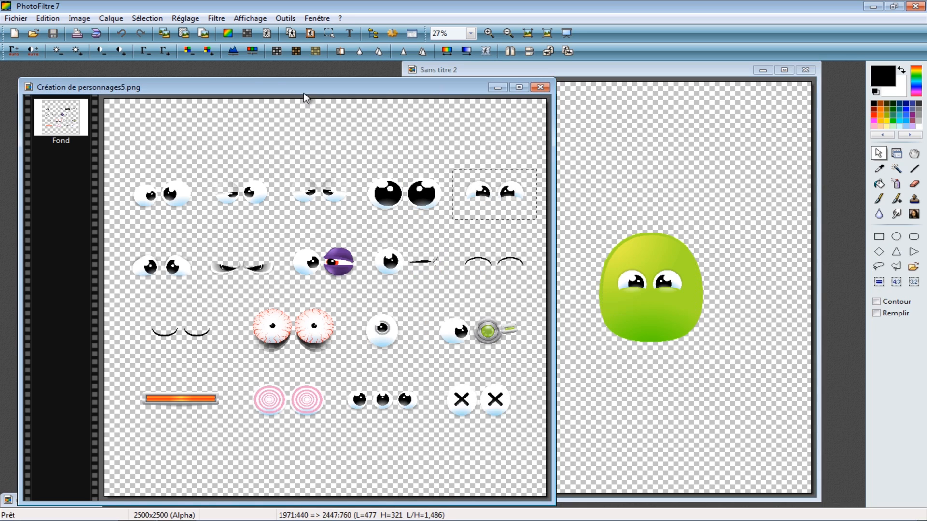
click(497, 87)
click(16, 19)
click(28, 44)
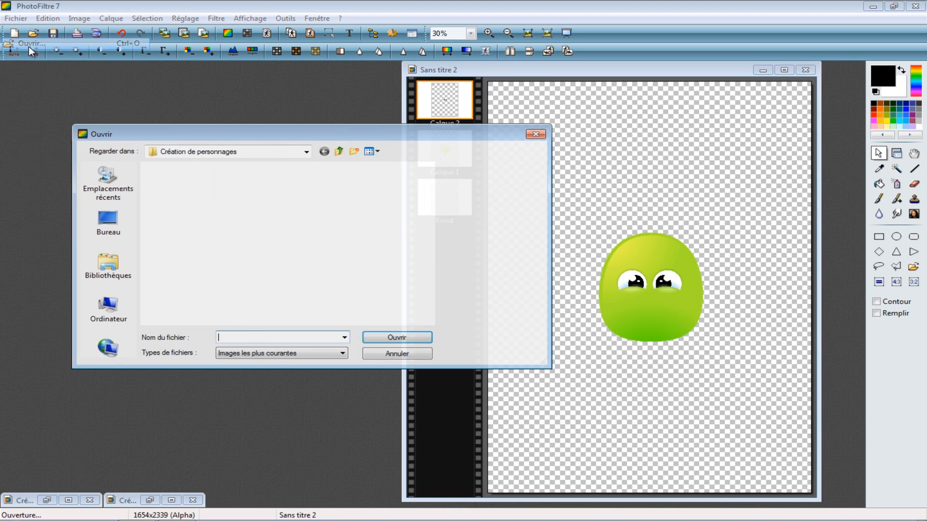
click(386, 187)
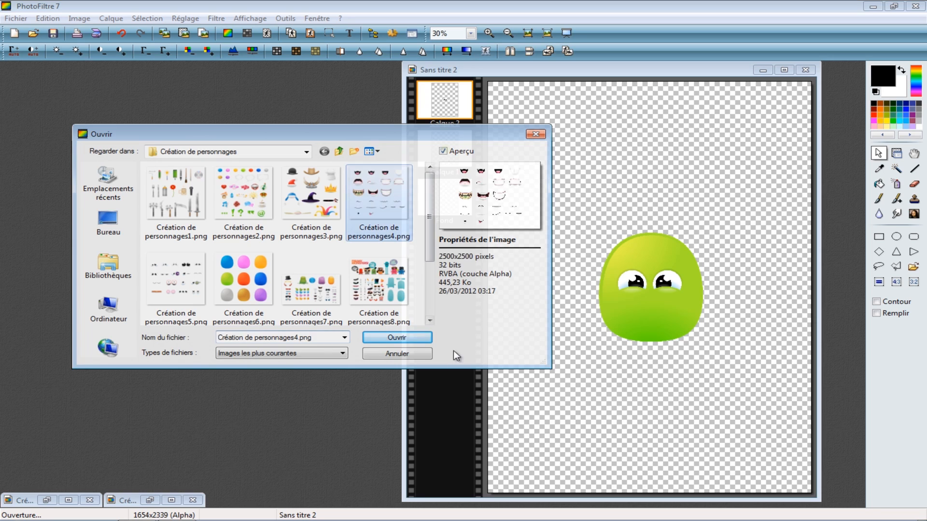
click(397, 338)
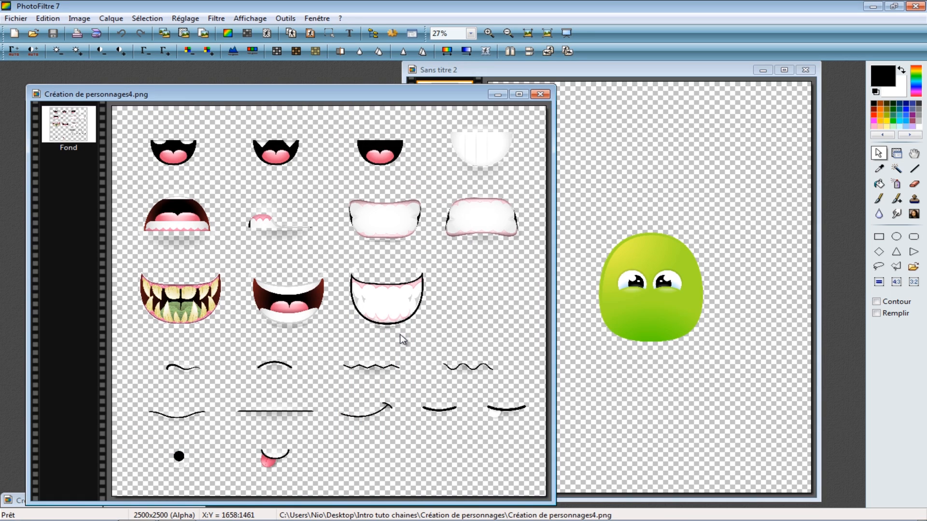
Copy the smiling mouth with its tongue out, paste it into the character image and place it below the eyes
drag(231, 437, 326, 489)
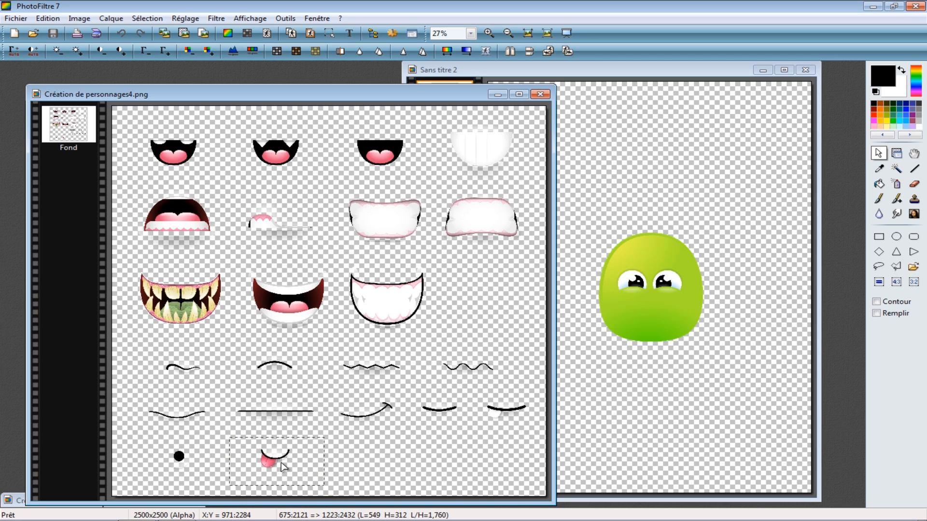
drag(284, 467, 659, 263)
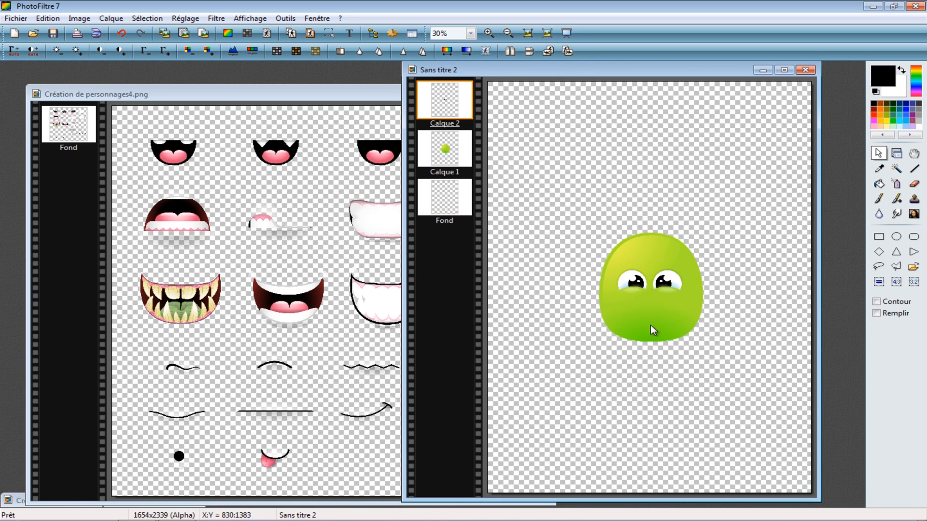
key(ctrl+v)
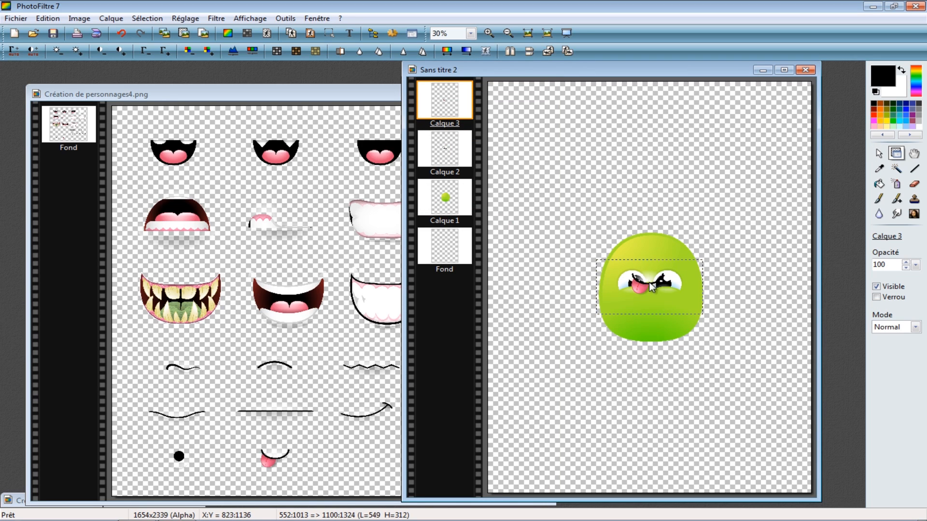
drag(643, 286, 649, 322)
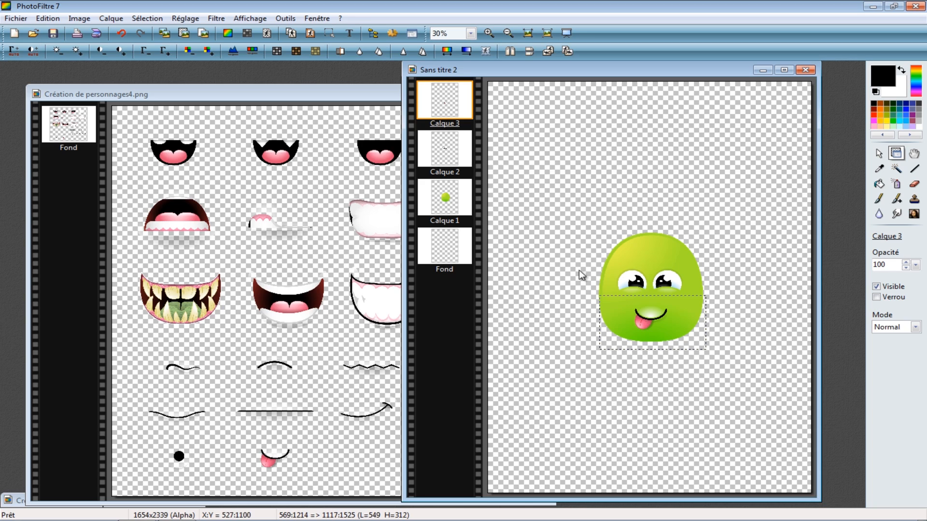
Enlarge the mouth layer to about 802 by 456 px, keeping it centred under the eyes, and apply the resize
click(79, 19)
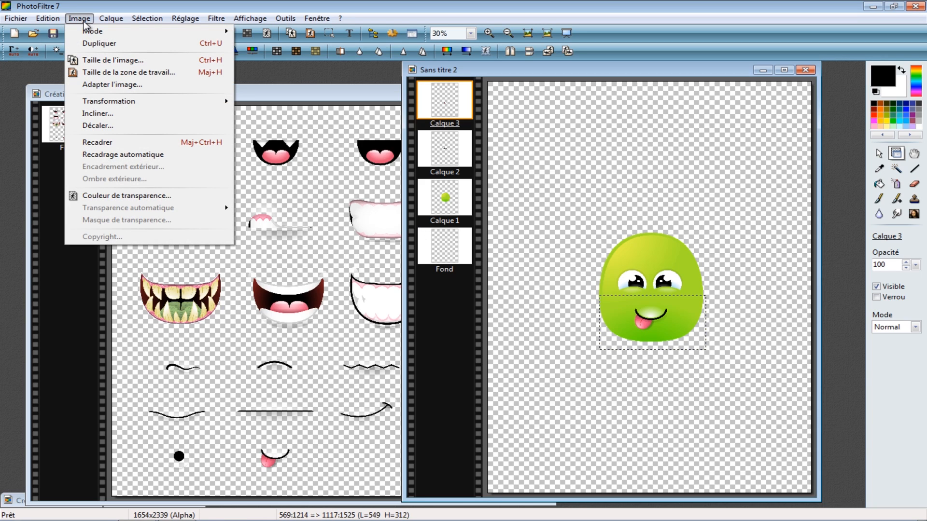
mouse_move(111, 19)
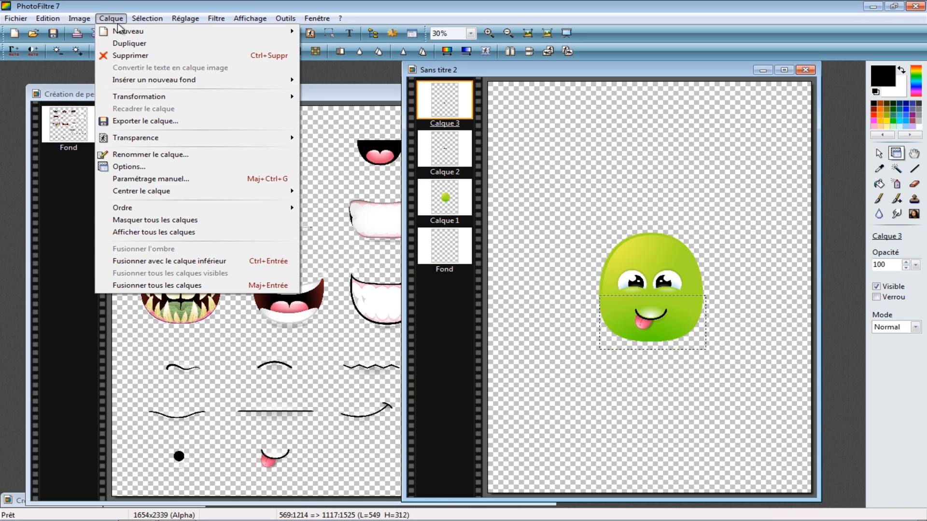
mouse_move(227, 98)
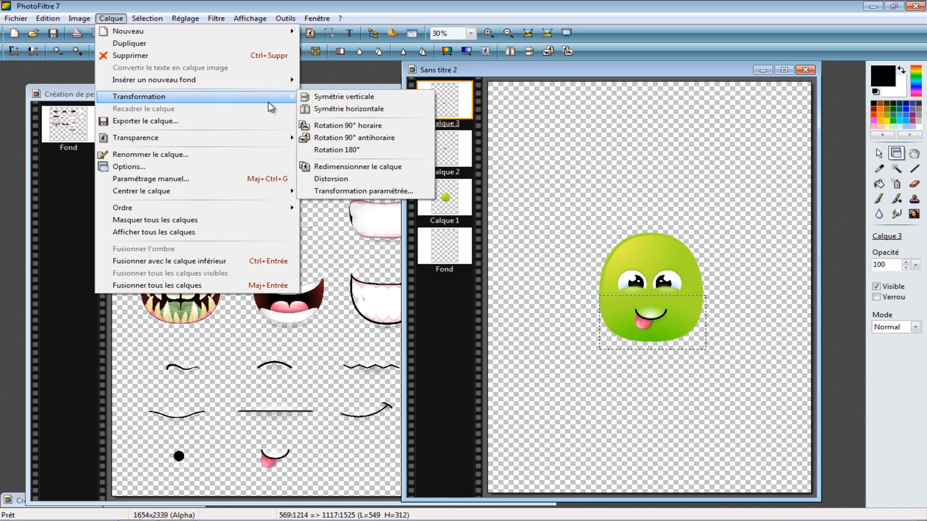
click(388, 169)
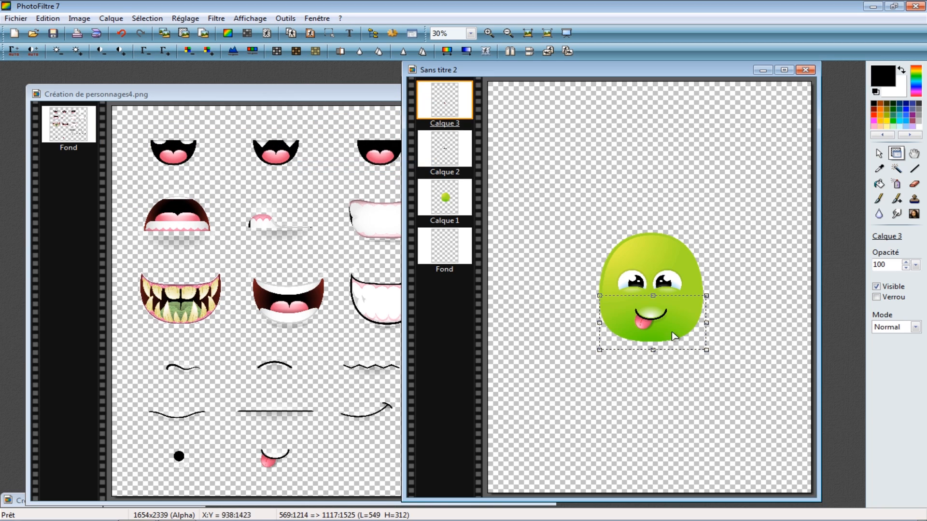
drag(707, 351, 741, 368)
drag(711, 338, 697, 331)
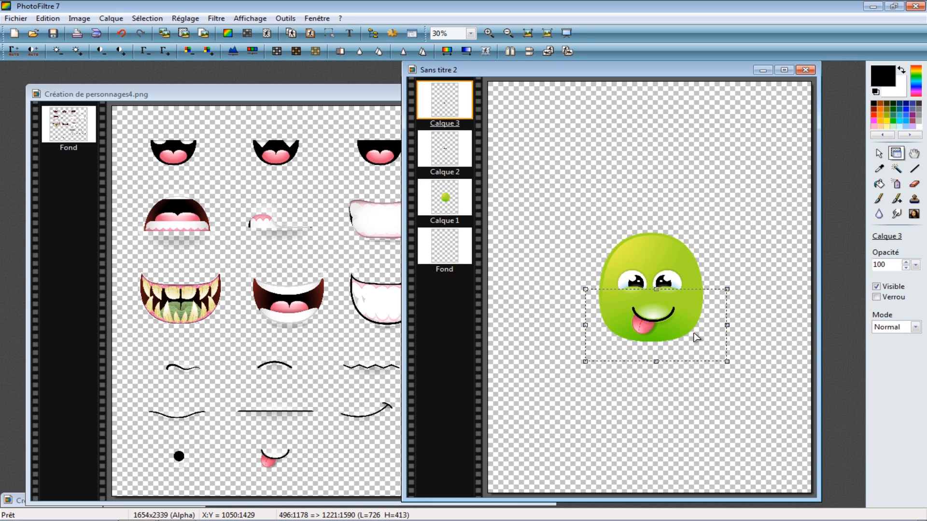
drag(585, 362, 569, 375)
drag(672, 353, 681, 354)
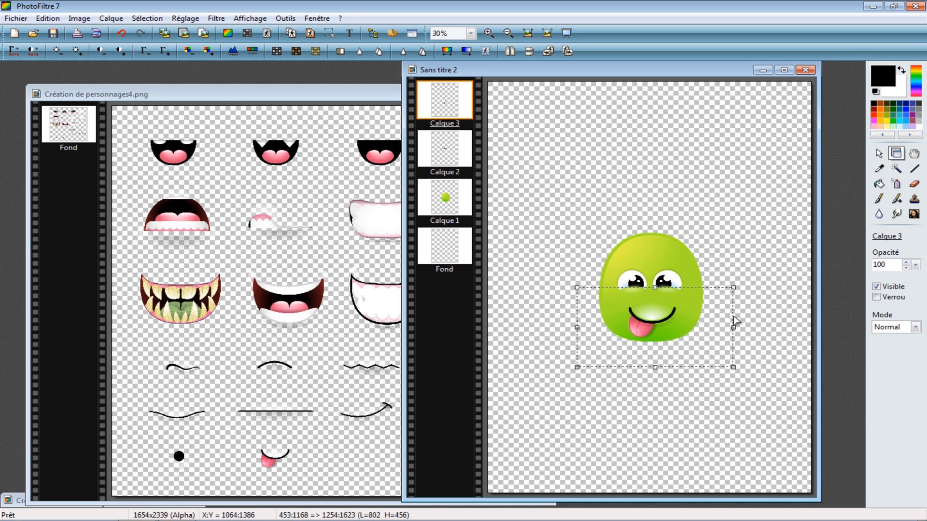
double_click(689, 321)
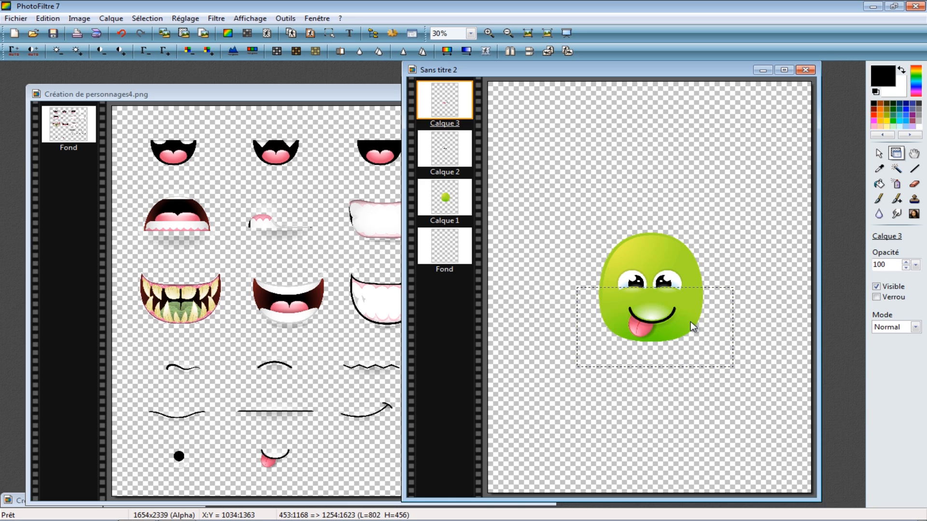
Minimize the mouths image and return to the character image
click(351, 97)
drag(419, 98, 321, 89)
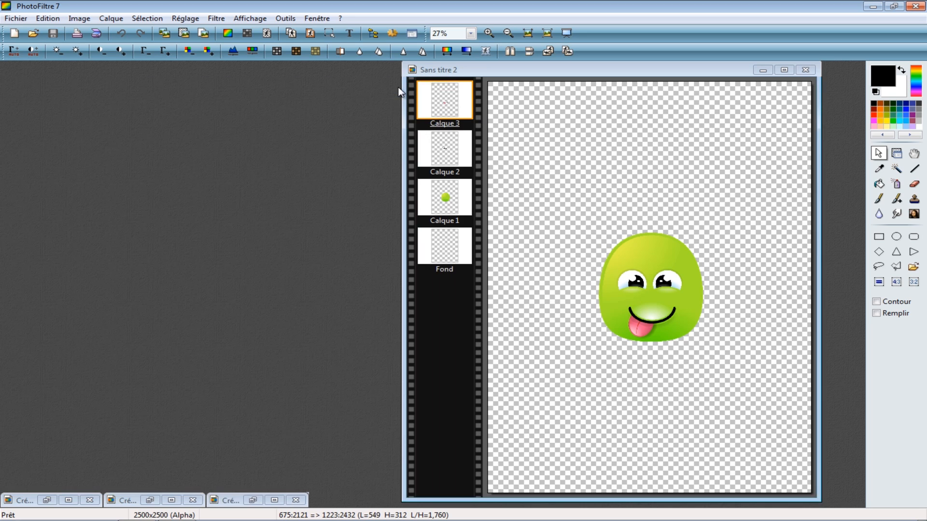
click(394, 86)
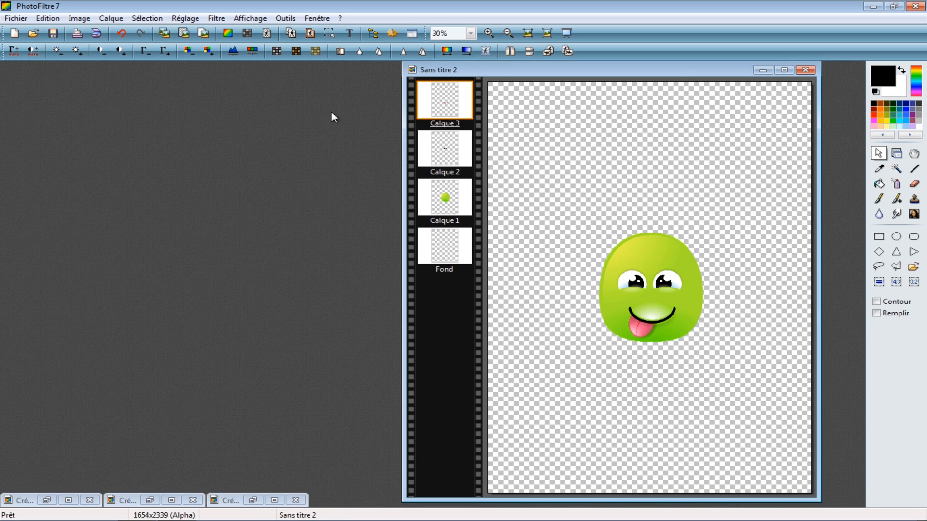
click(16, 19)
click(34, 32)
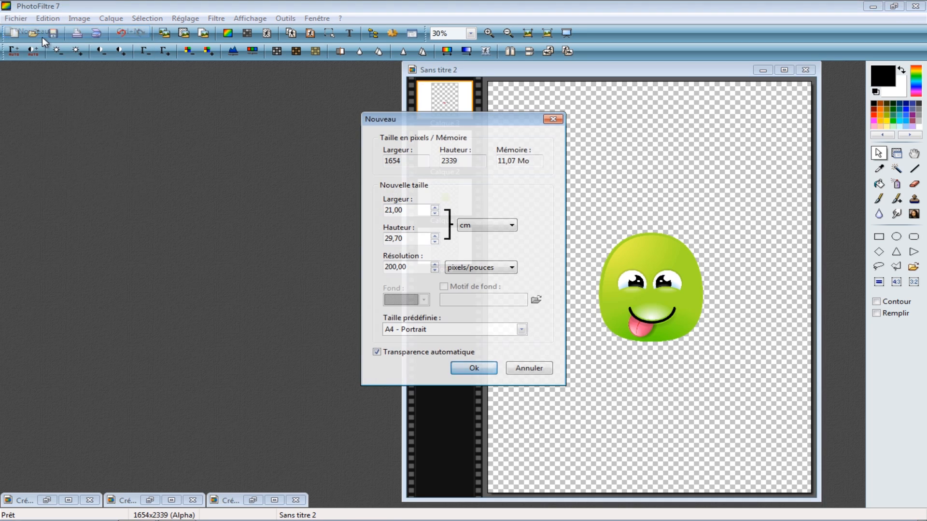
key(Escape)
Open the accessories image "Création de personnages10.png" and move its window aside to uncover part of the character image
click(7, 21)
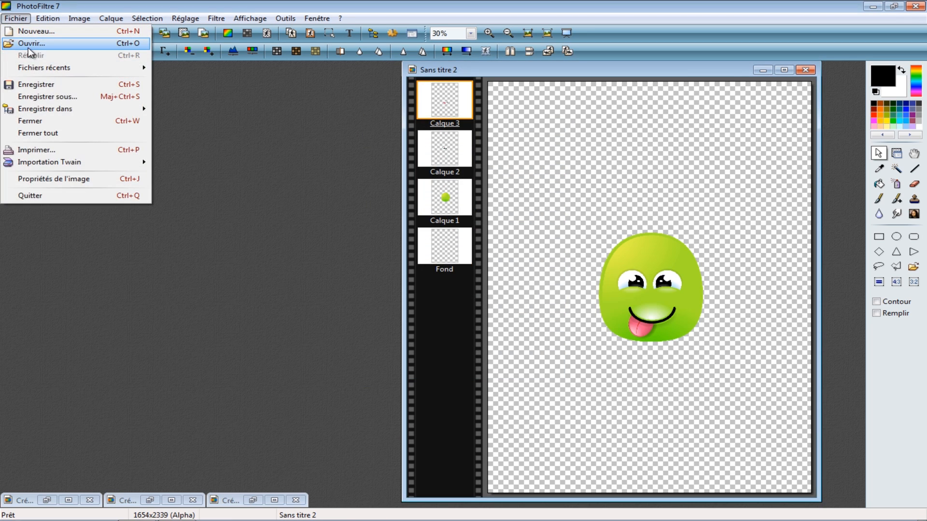
click(36, 43)
drag(433, 195, 423, 246)
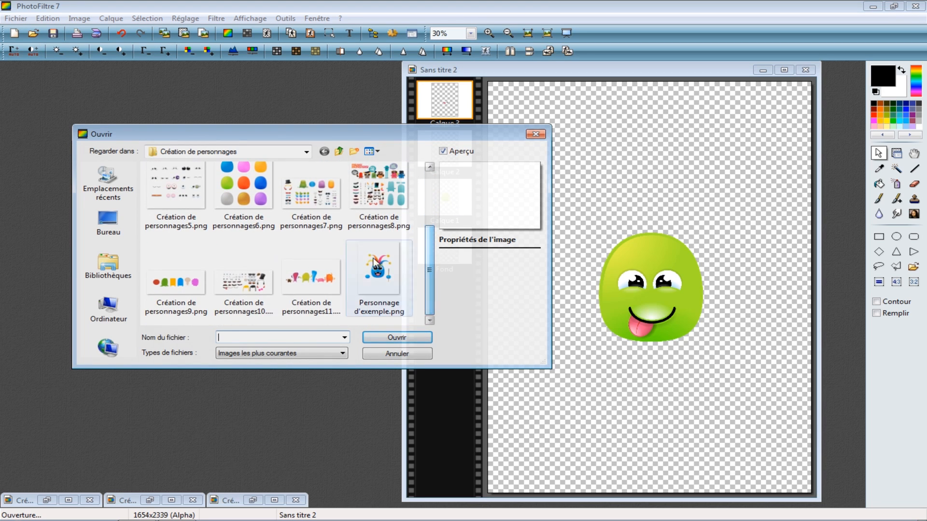
click(244, 280)
click(397, 337)
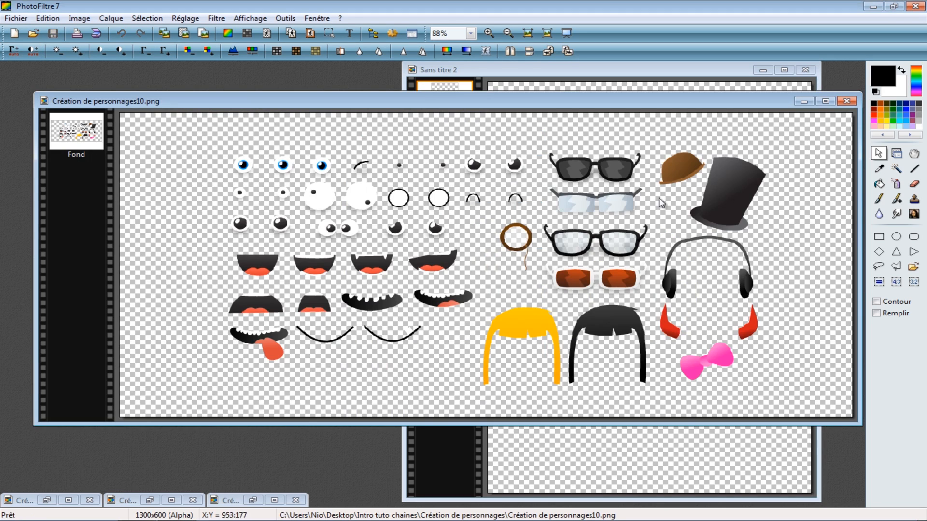
drag(646, 108, 493, 124)
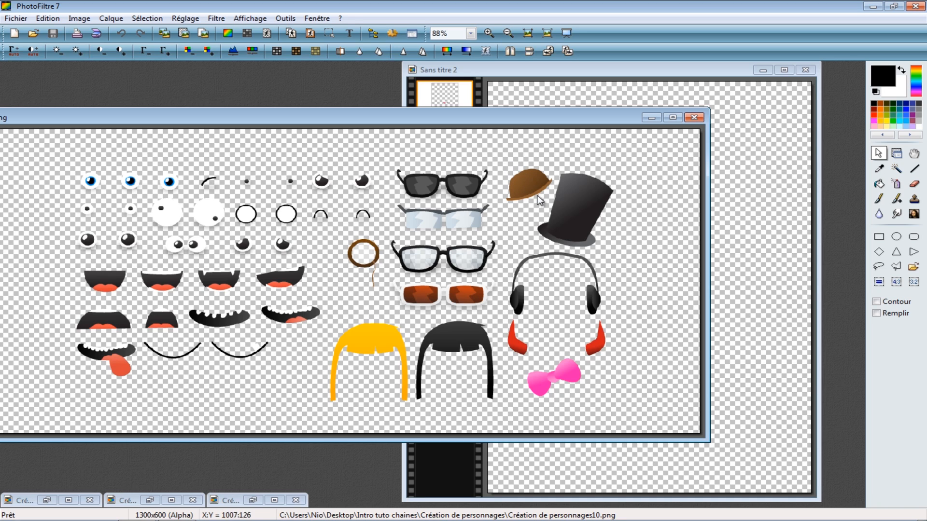
Copy the black top hat with a rectangular selection, paste it into the character image and place it above the green head
drag(524, 157, 625, 250)
key(ctrl+c)
click(729, 220)
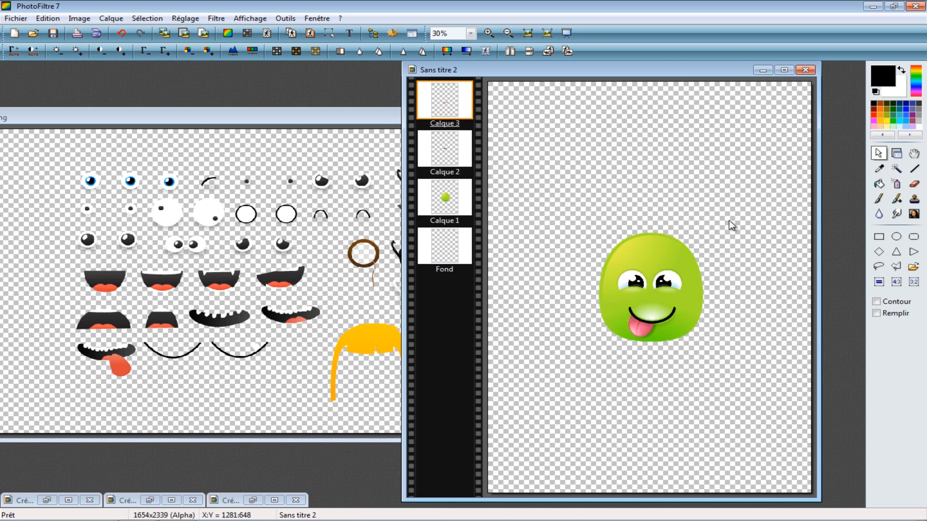
key(ctrl+v)
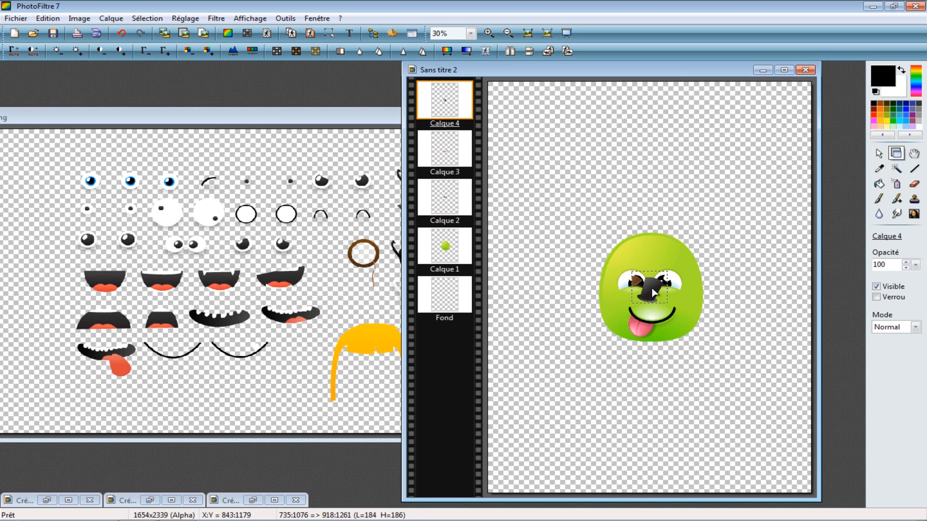
drag(656, 292, 658, 211)
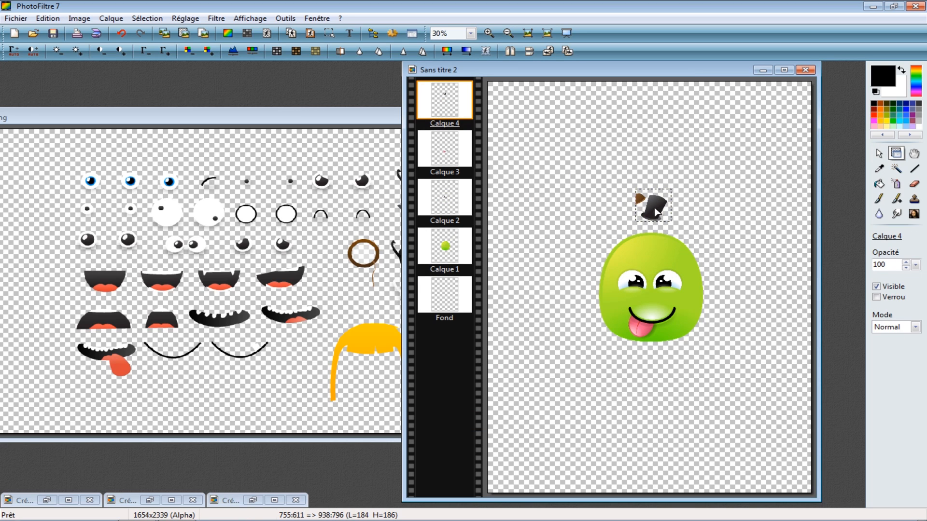
Erase the brown hat fragment beside the top hat using a round eraser with a radius of 20
scroll(671, 239, up, 2)
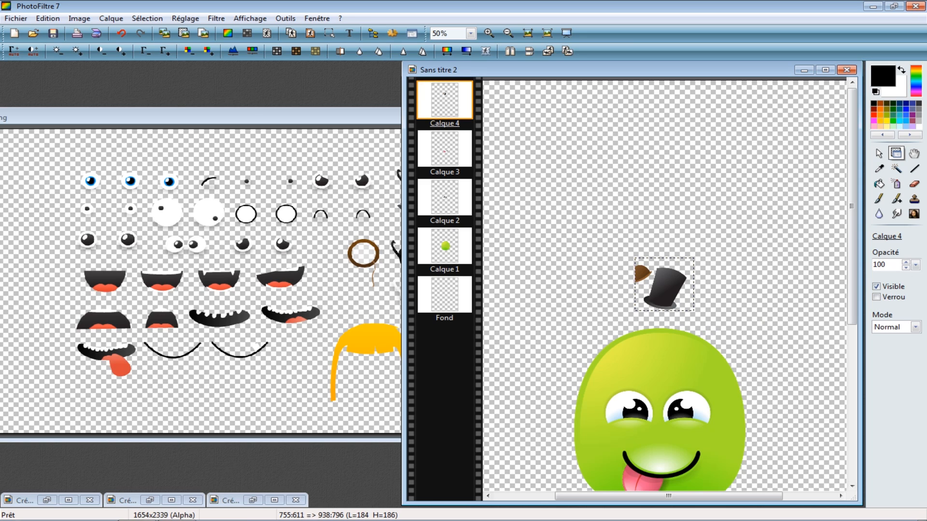
click(913, 185)
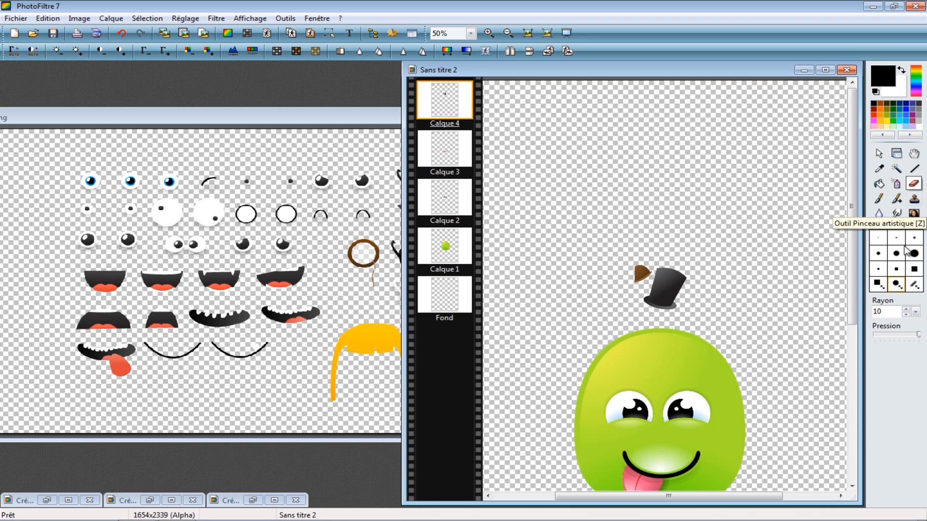
click(885, 284)
click(888, 285)
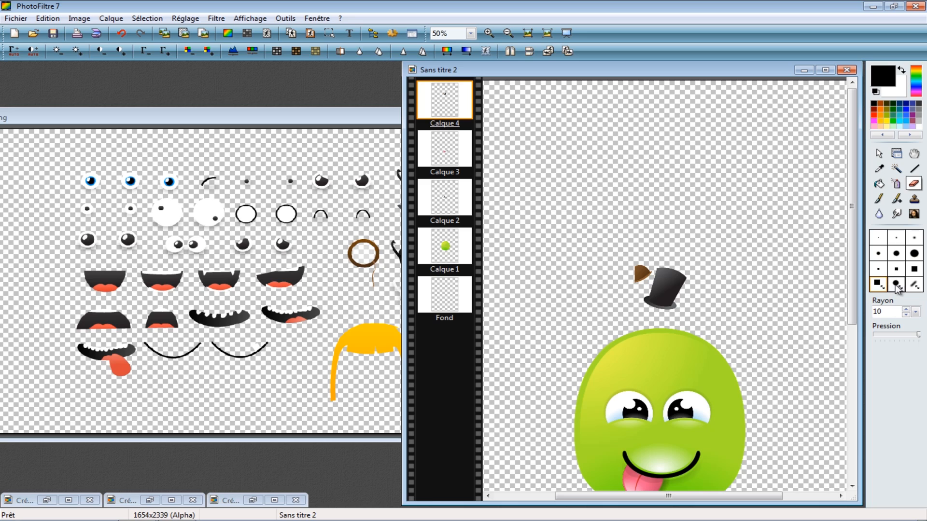
click(878, 285)
click(895, 283)
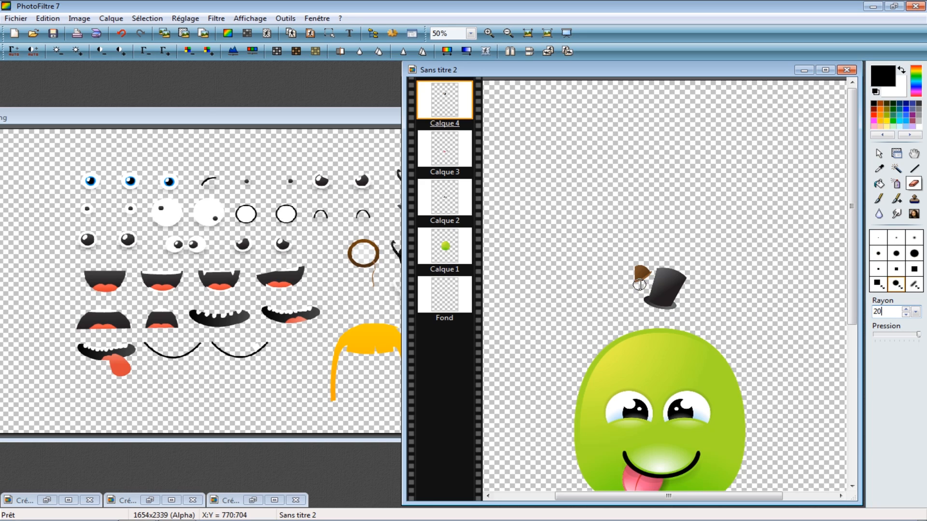
mouse_move(634, 283)
mouse_down()
mouse_move(646, 269)
mouse_move(635, 260)
mouse_move(624, 271)
mouse_up()
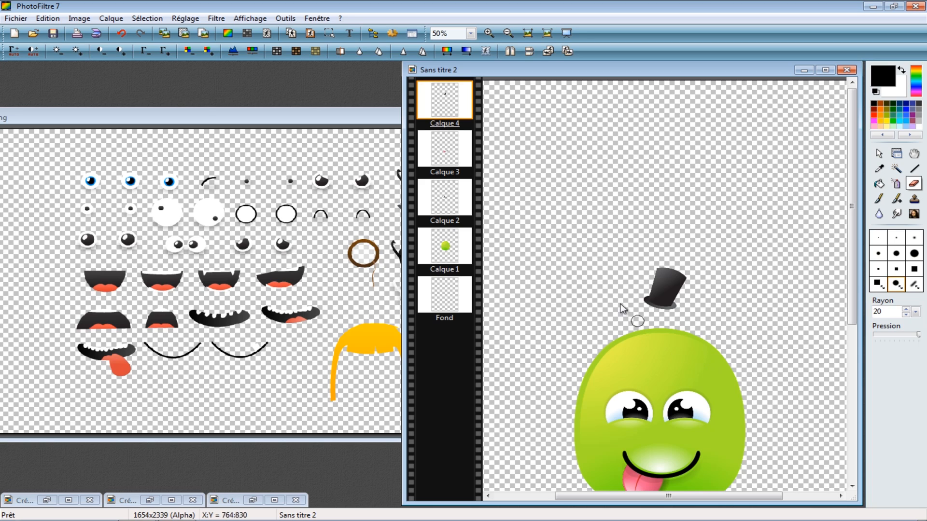
Try the eraser across the forehead on the green body's layer, and undo the erasure
click(440, 239)
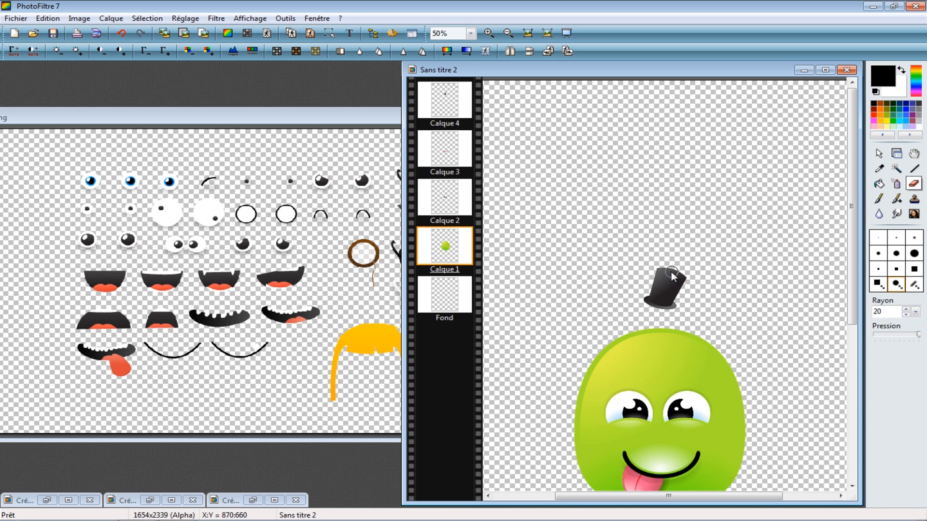
mouse_move(705, 366)
mouse_down()
mouse_move(642, 411)
mouse_move(635, 399)
mouse_move(667, 409)
mouse_move(776, 360)
mouse_up()
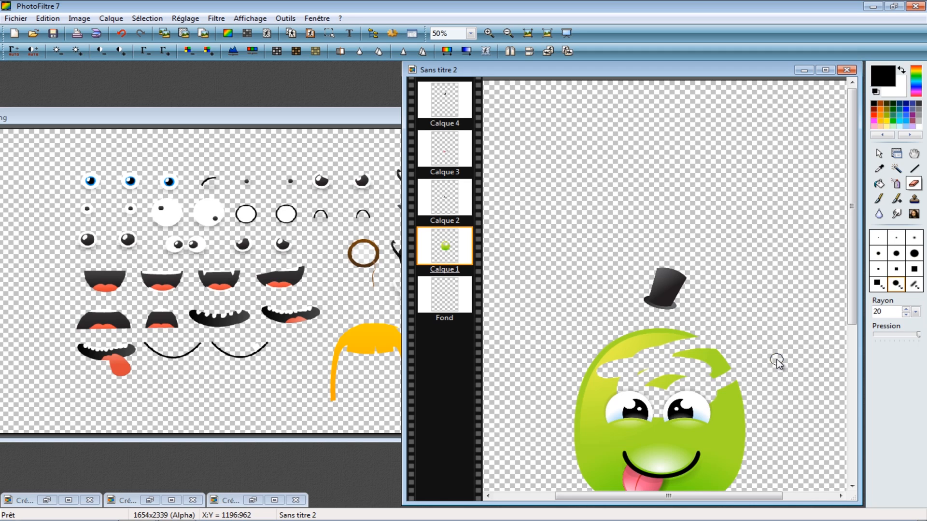
key(ctrl+z)
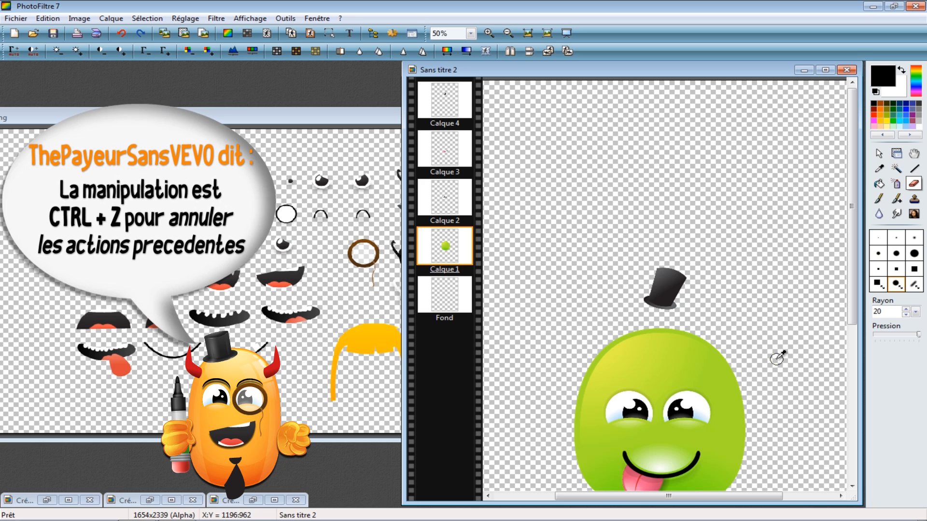
Enlarge the top hat layer to about 505 by 510 px, set it on the character's head and apply the resize
click(444, 100)
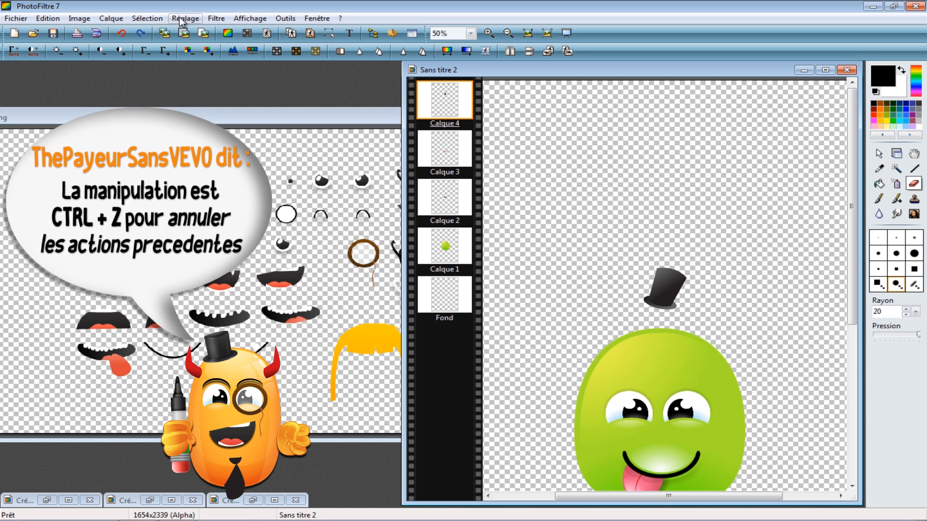
click(879, 153)
click(216, 18)
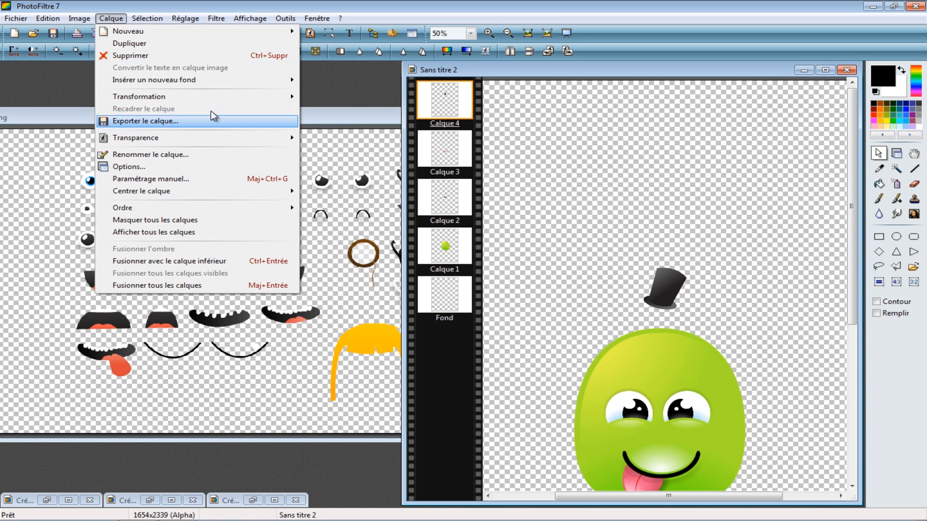
mouse_move(227, 98)
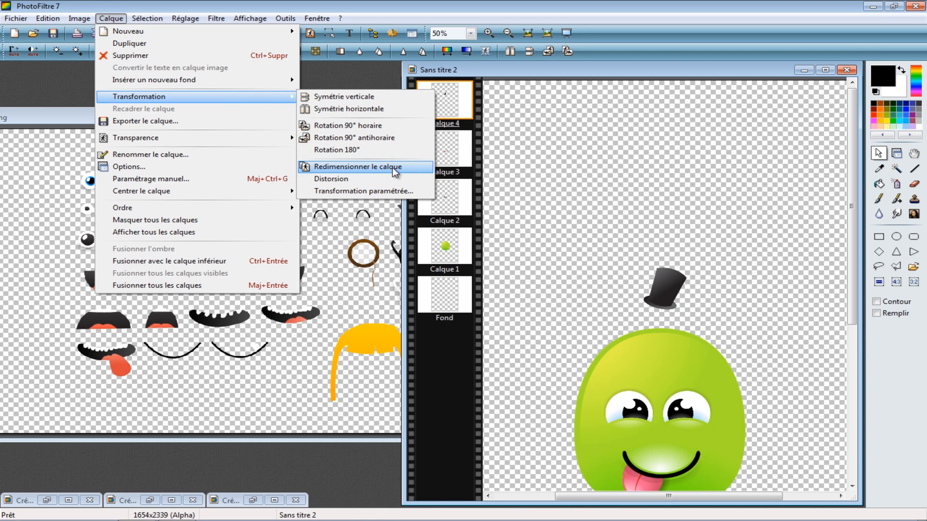
click(357, 166)
drag(697, 314, 769, 368)
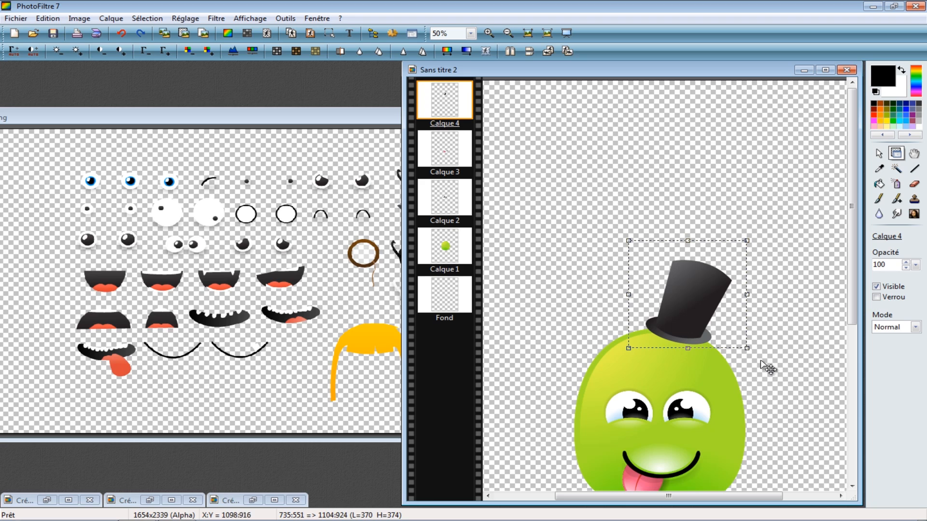
drag(747, 348, 789, 386)
drag(735, 366, 720, 342)
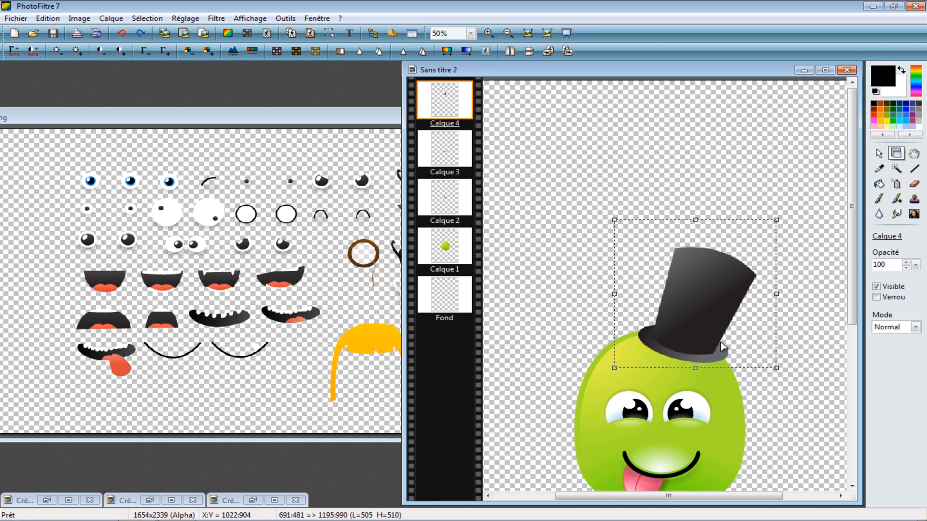
key(Return)
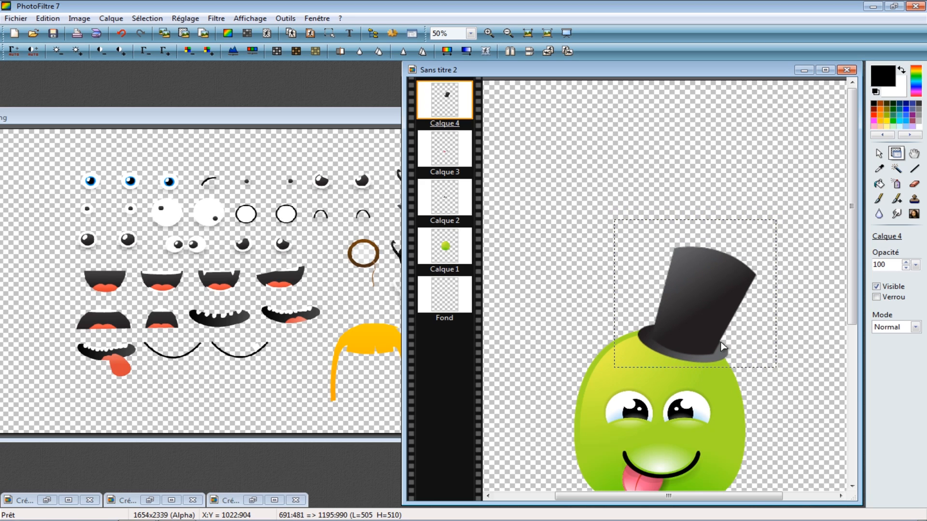
Open the sheet Création de personnages2.png and minimize its window
scroll(721, 347, down, 1)
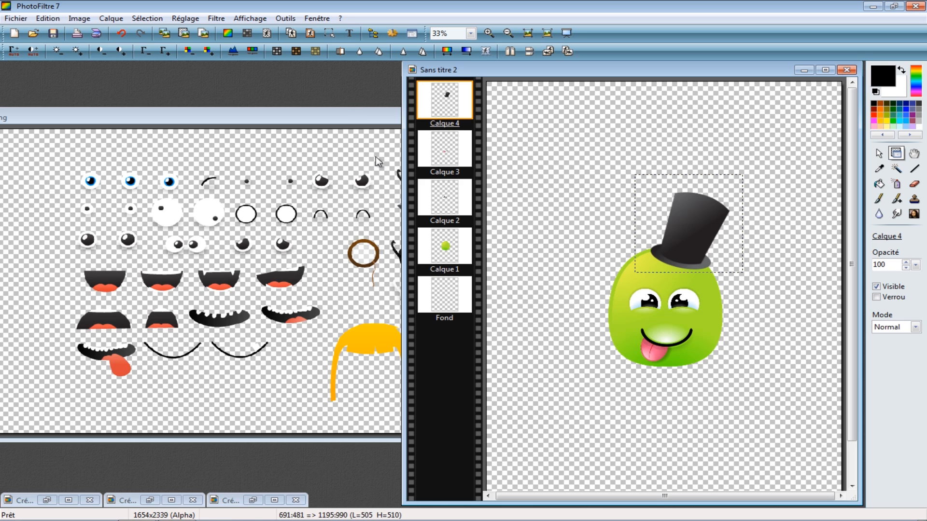
click(13, 18)
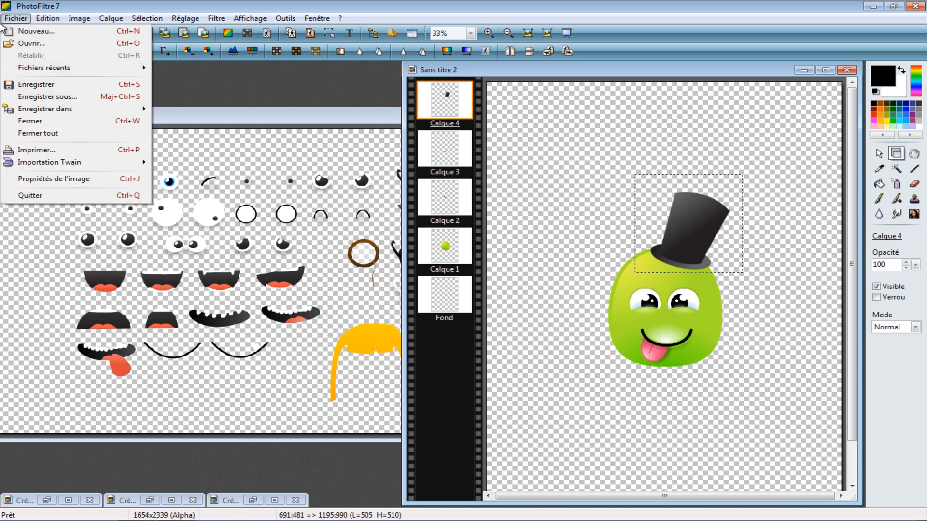
click(31, 43)
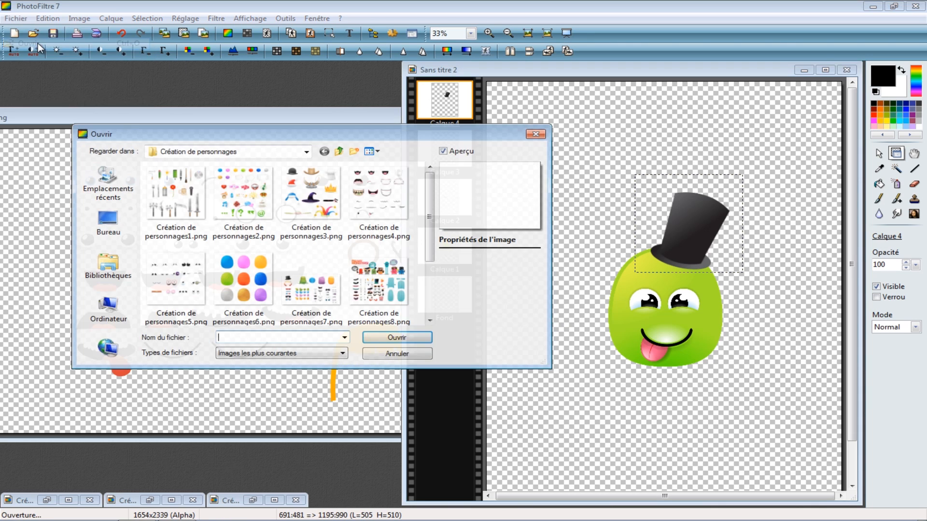
click(249, 189)
click(410, 340)
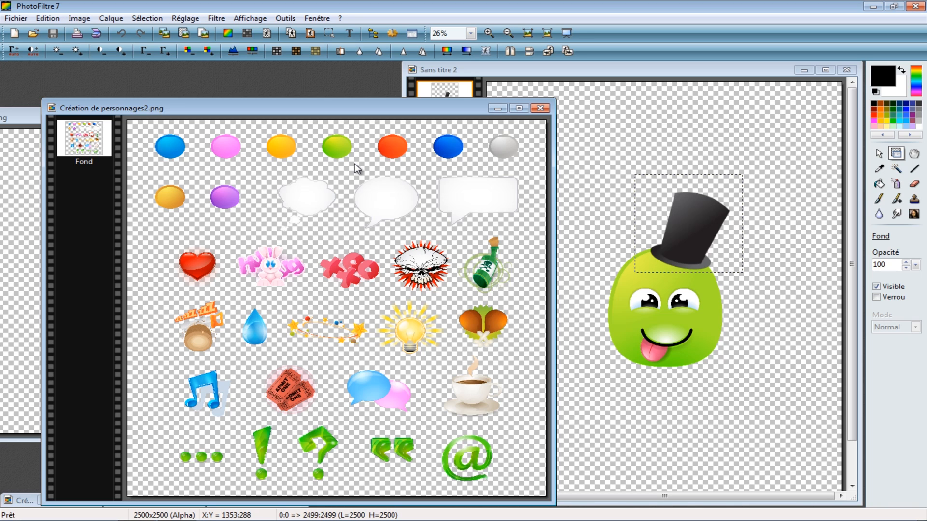
click(497, 107)
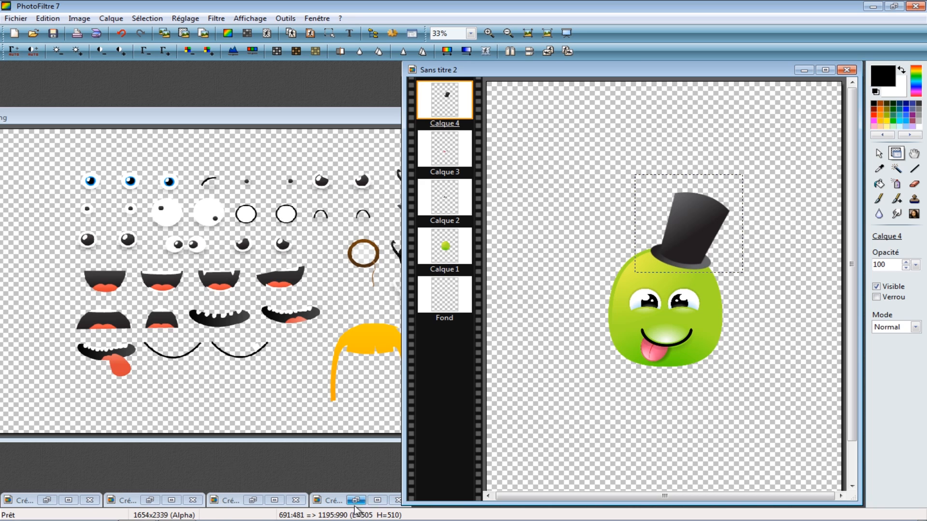
Close the four part sheets already used, including the accessories sheet, Création de personnages5.png and Création de personnages4.png
click(291, 123)
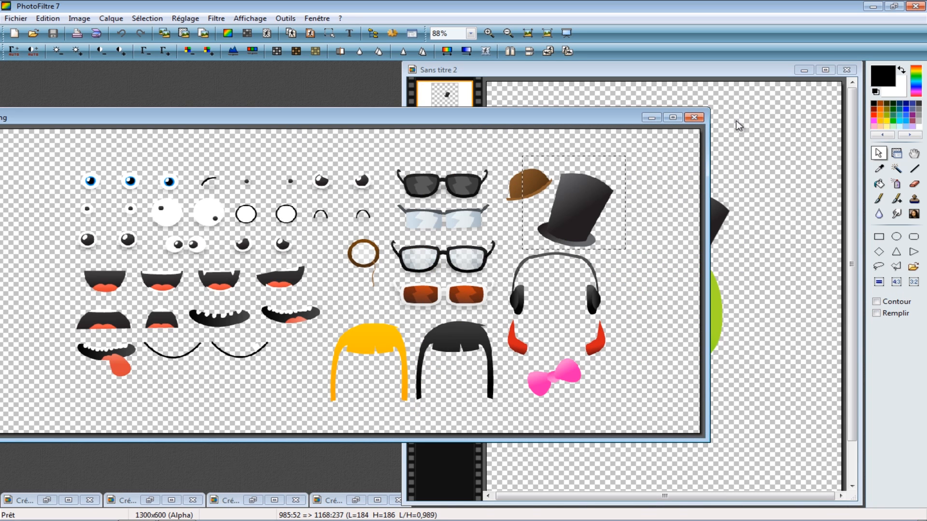
click(694, 117)
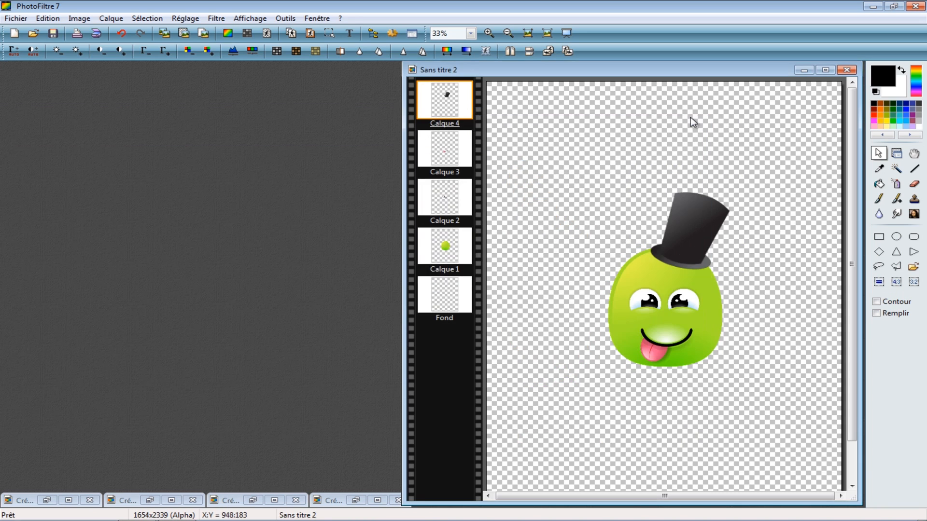
click(47, 500)
click(539, 80)
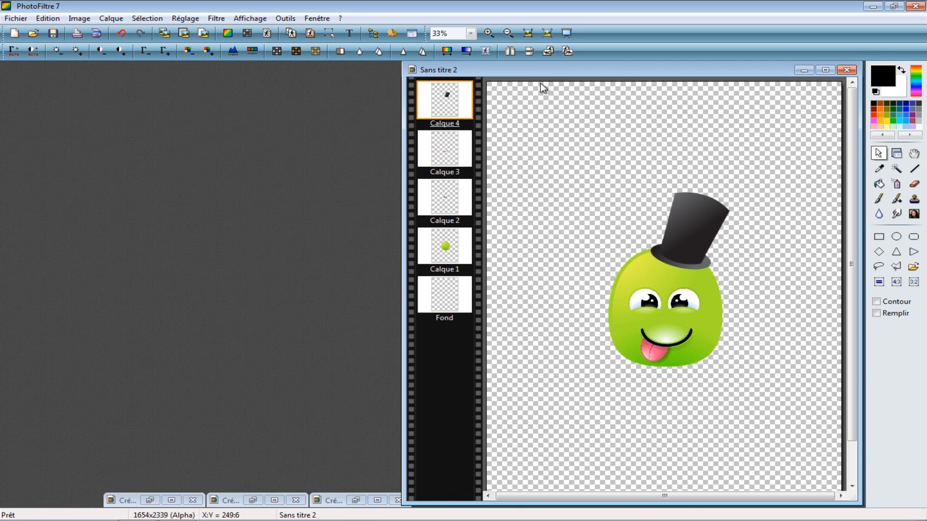
click(143, 500)
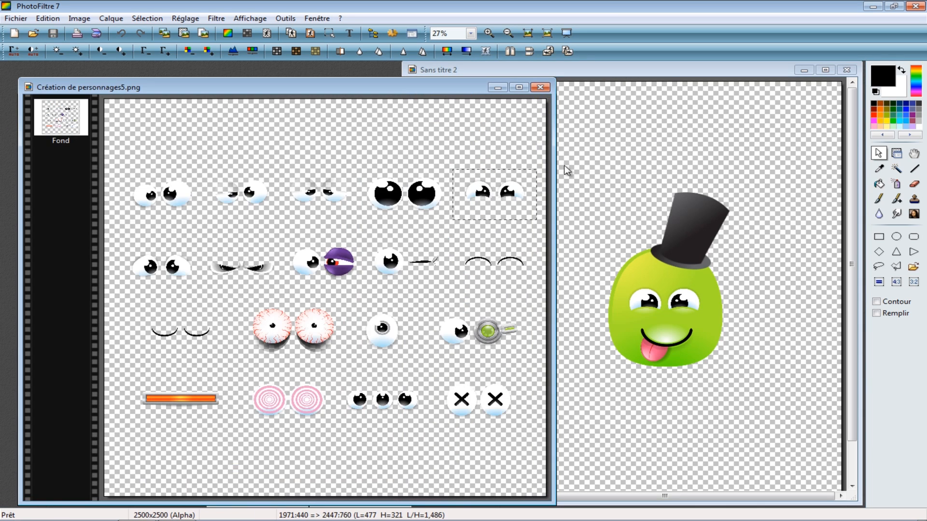
click(540, 88)
click(254, 499)
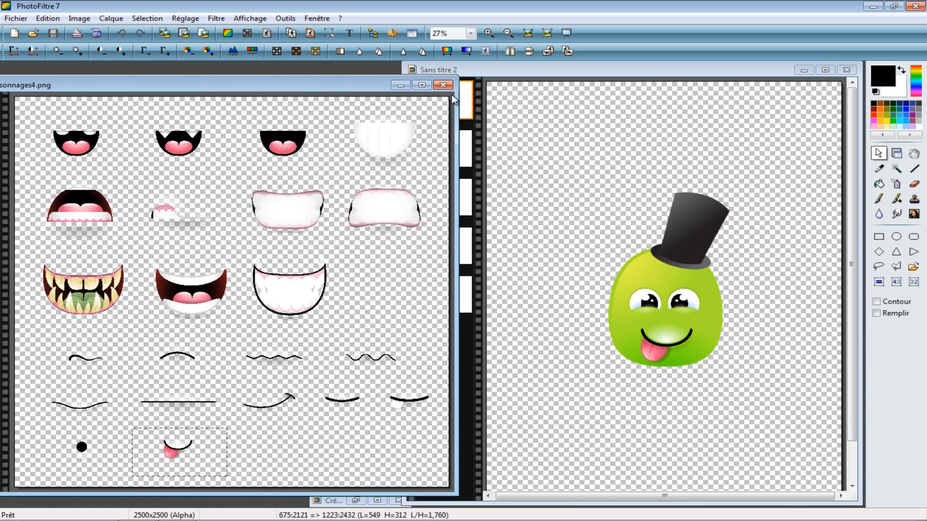
click(453, 80)
Copy the green oval from Création de personnages2.png, paste it into the character image and place it as a hand at the body's lower left
click(355, 500)
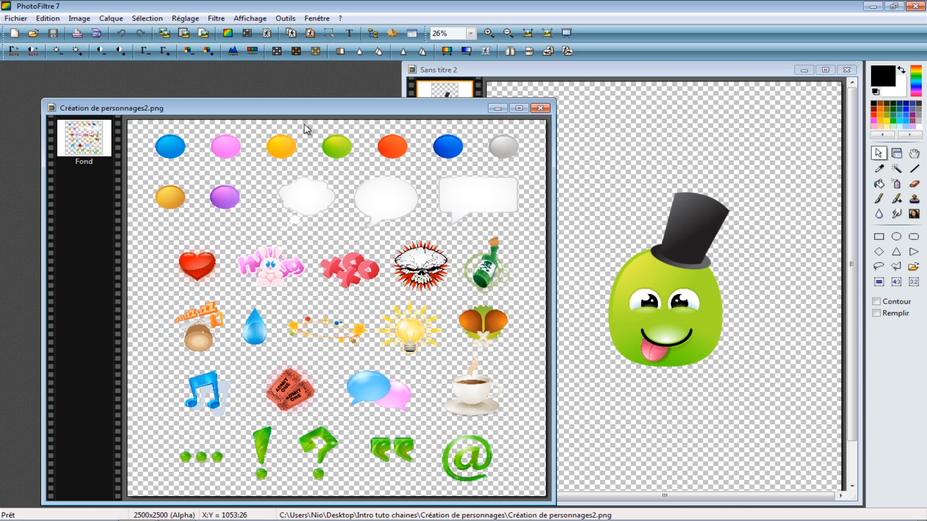
drag(303, 124, 367, 166)
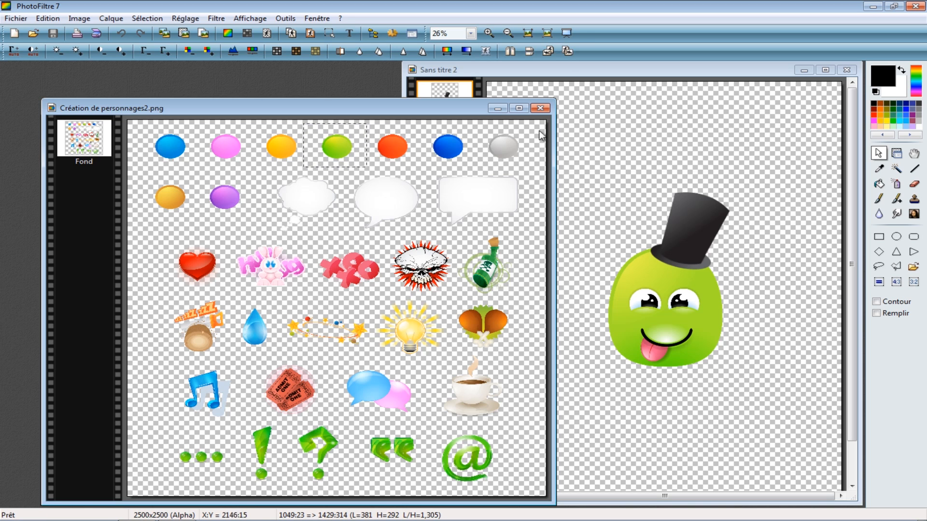
key(ctrl+c)
click(596, 271)
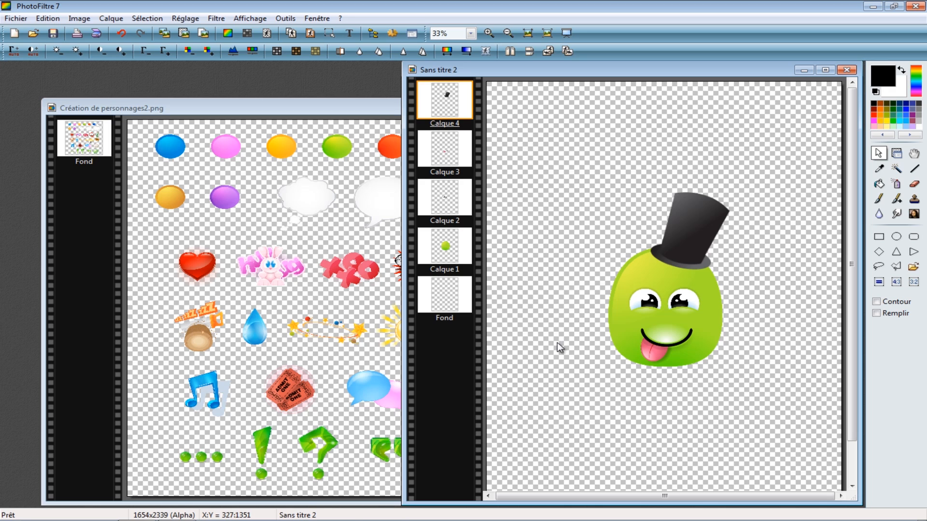
key(ctrl+v)
drag(665, 288, 577, 359)
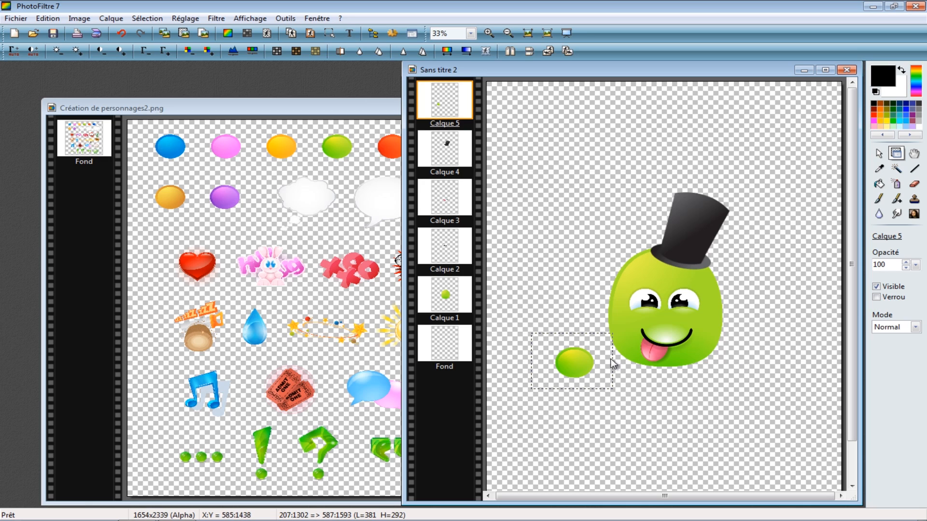
Duplicate the green hand layer and move the copy to the opposite side of the body at the same height
right_click(444, 106)
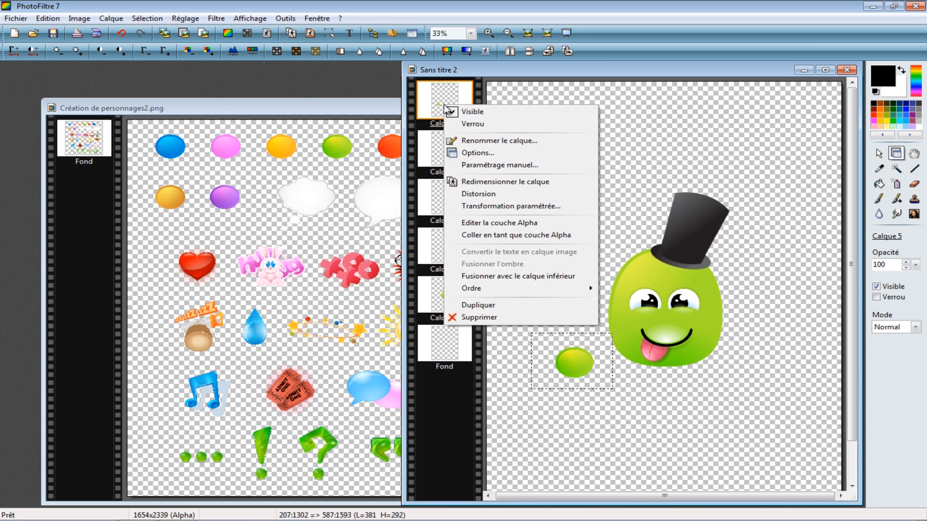
click(504, 306)
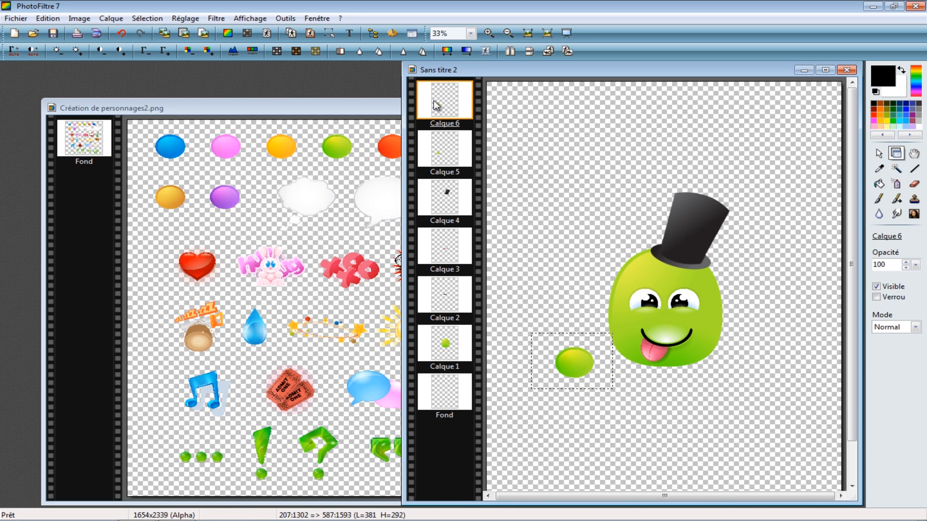
click(453, 159)
click(458, 116)
drag(572, 372, 759, 371)
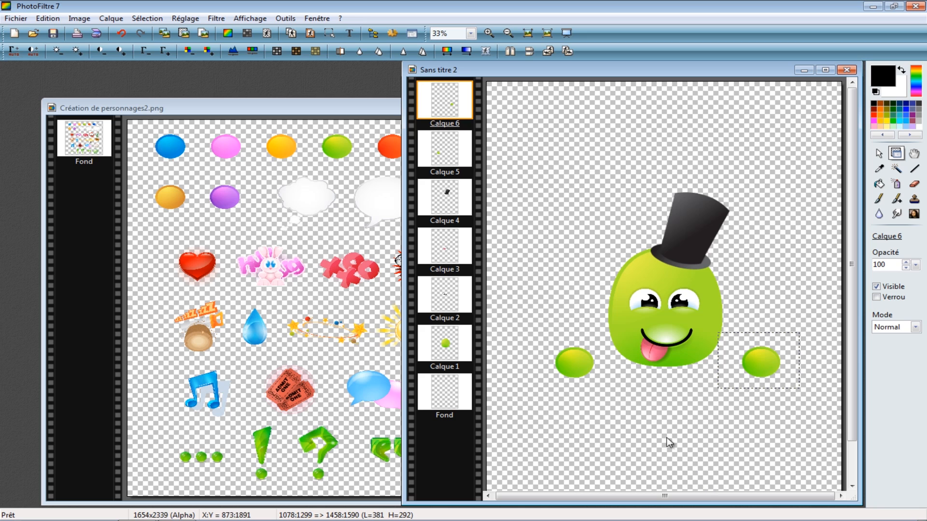
Minimize Création de personnages2.png and open the sheet Création de personnages1.png
click(352, 106)
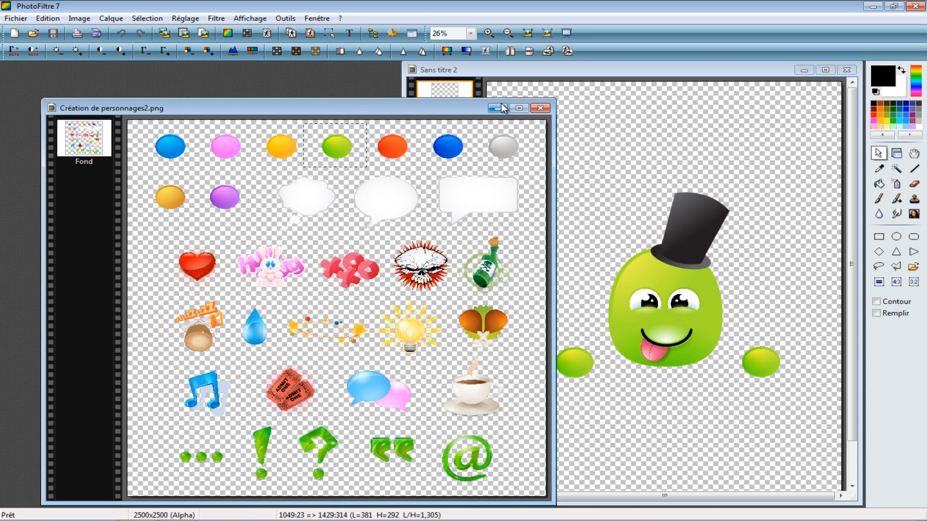
click(504, 106)
click(17, 19)
click(22, 42)
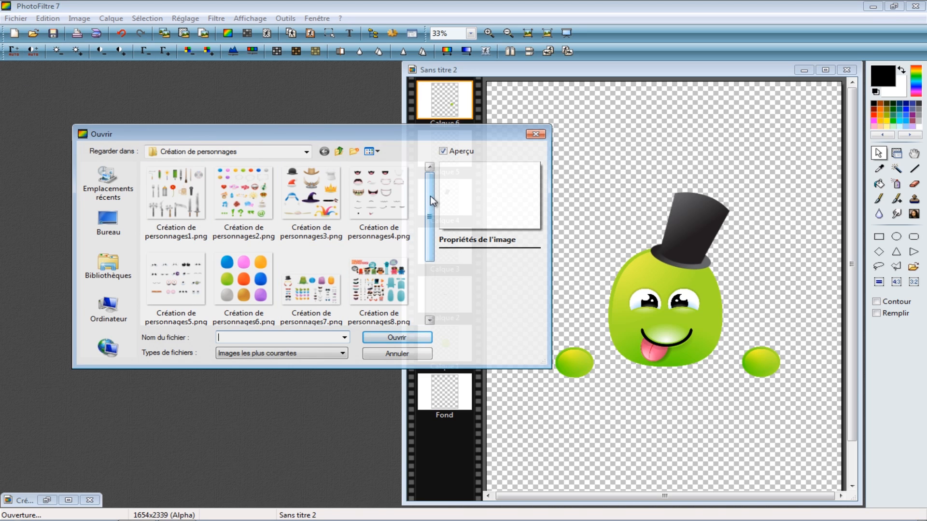
click(414, 353)
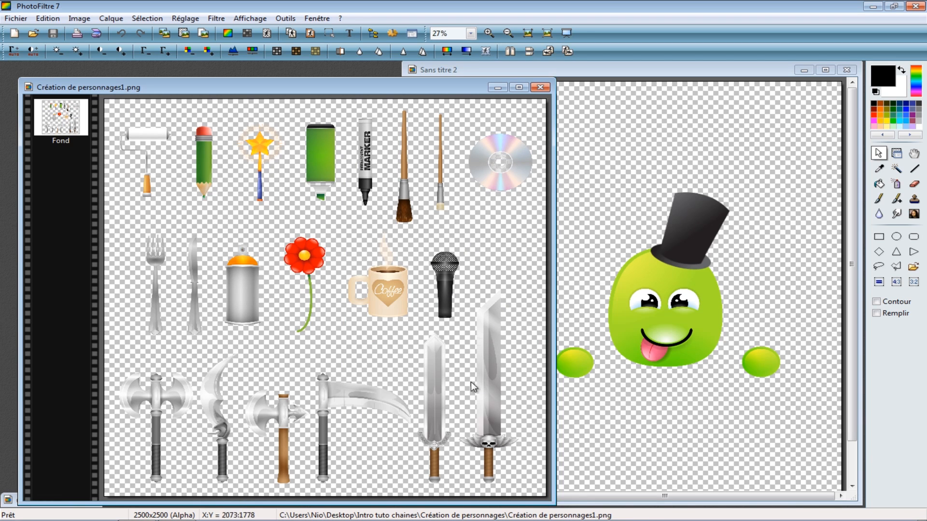
Copy the large skull-hilted sword, paste it into the character image and place its grip over the right-hand green oval
drag(466, 285, 536, 489)
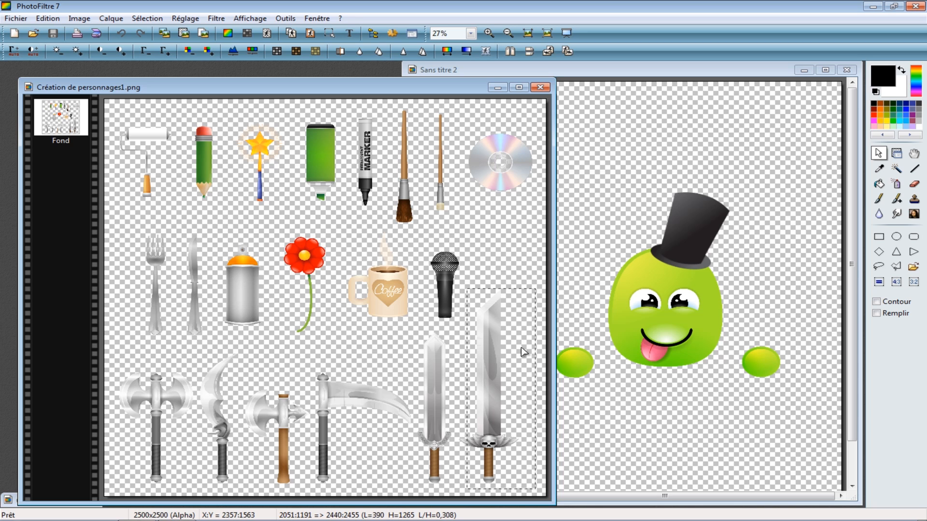
drag(534, 374, 507, 368)
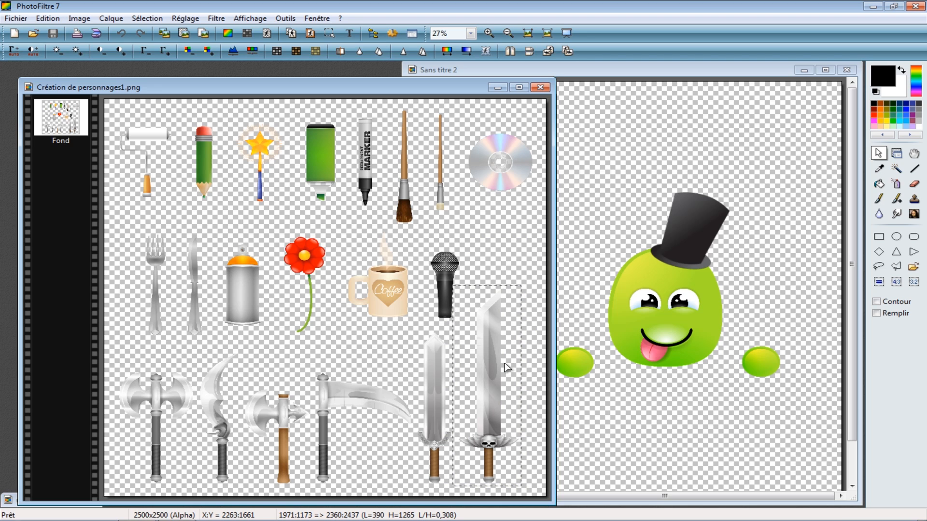
click(754, 407)
key(ctrl+v)
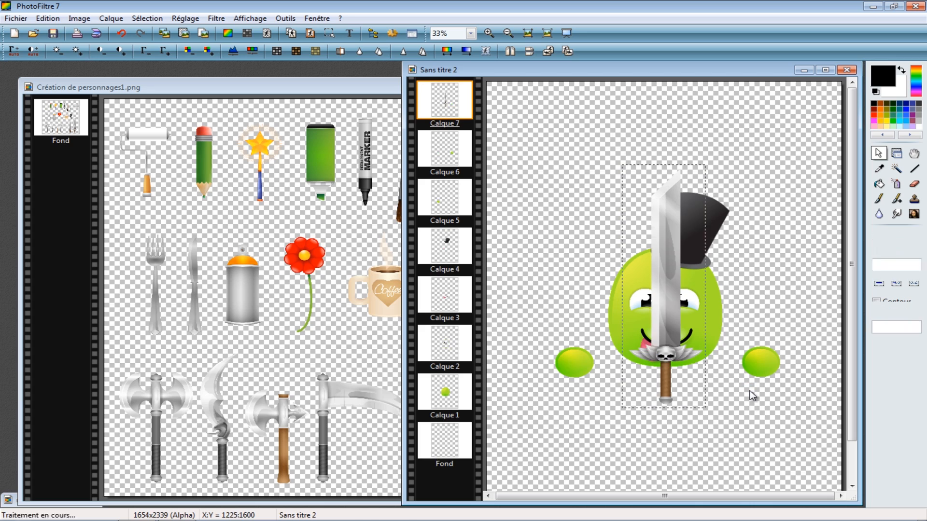
drag(671, 311, 764, 292)
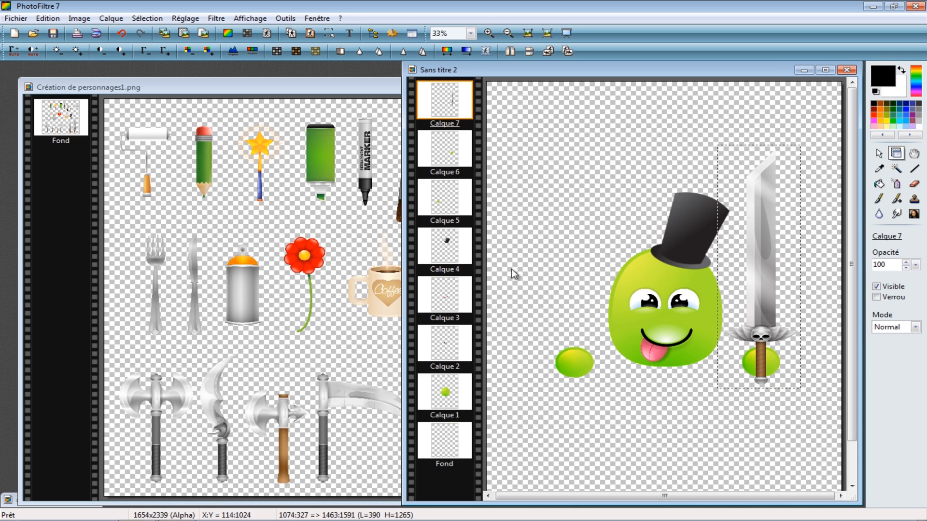
Merge the sword, hand, hat, mouth and eye layers downward one after another into the body layer Calque 1
right_click(441, 110)
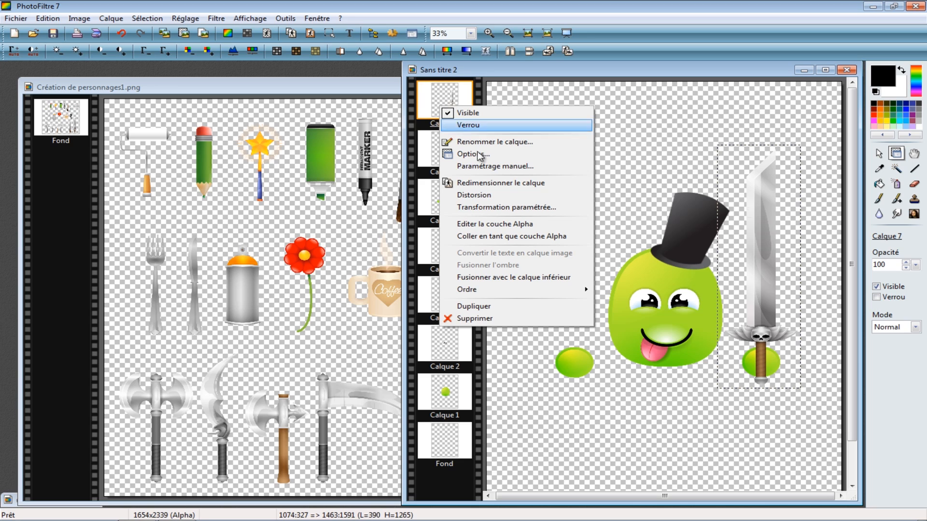
click(547, 282)
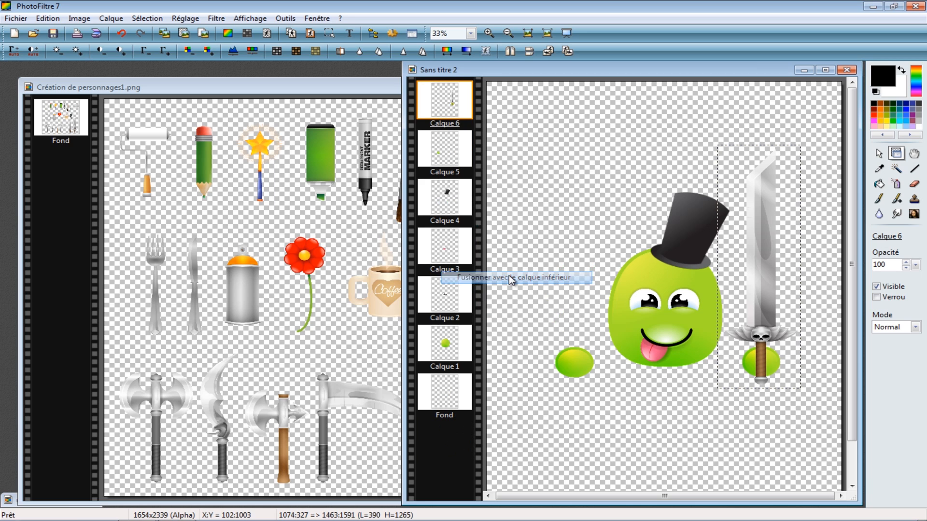
right_click(442, 102)
click(549, 273)
right_click(448, 90)
click(554, 262)
right_click(446, 92)
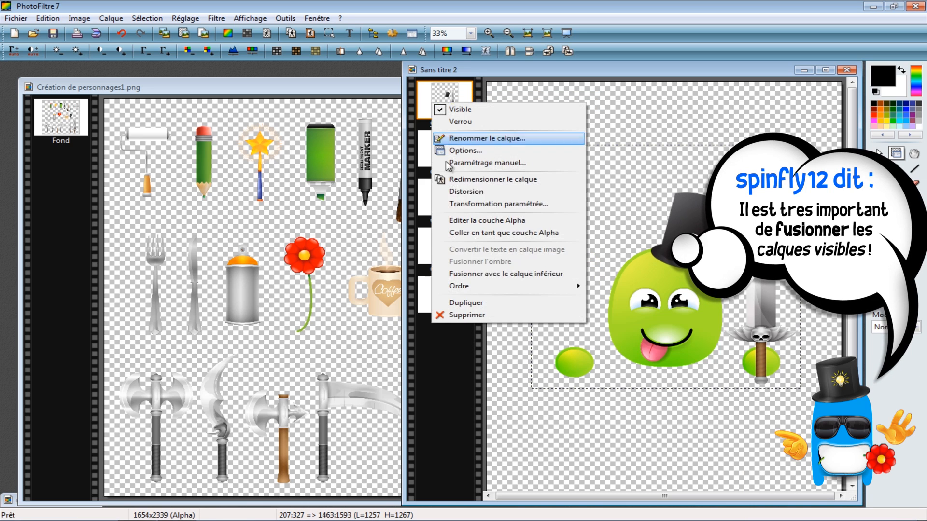
click(531, 266)
right_click(433, 119)
click(534, 288)
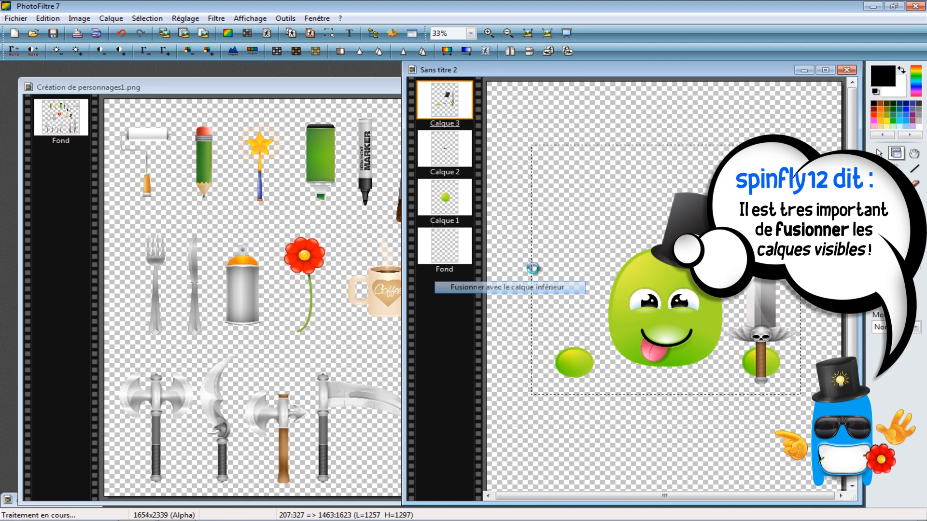
right_click(452, 88)
click(554, 261)
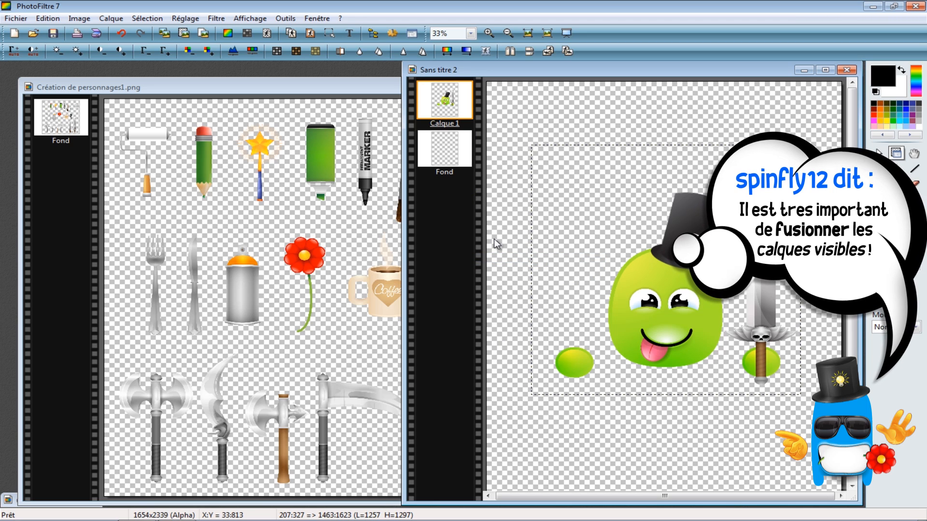
Hide the Fond background layer and make Calque 1 the active layer
right_click(452, 162)
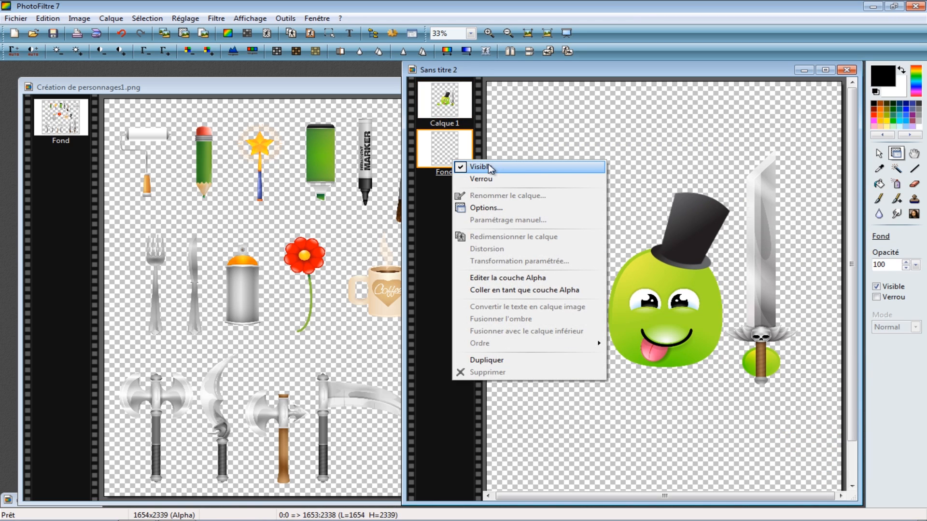
click(490, 167)
click(466, 112)
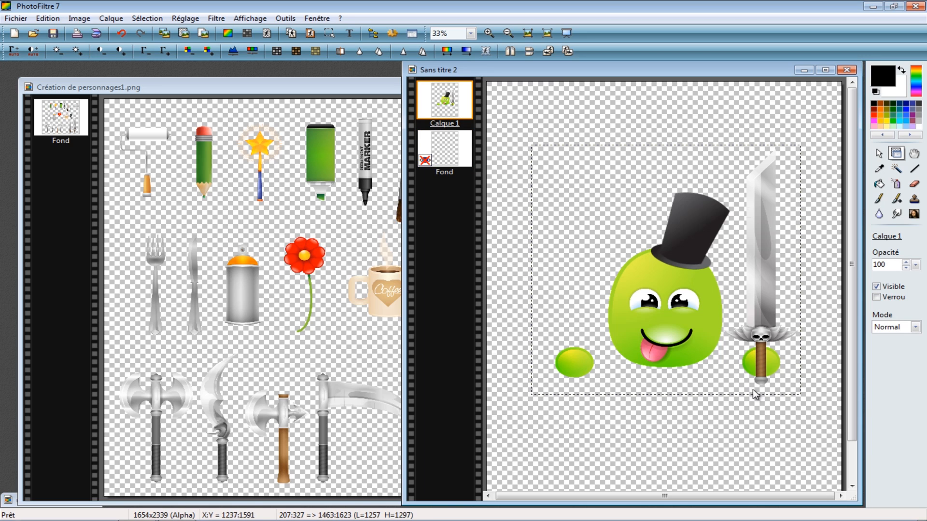
Close Création de personnages1.png and center the character image's window in the workspace
click(309, 87)
click(546, 88)
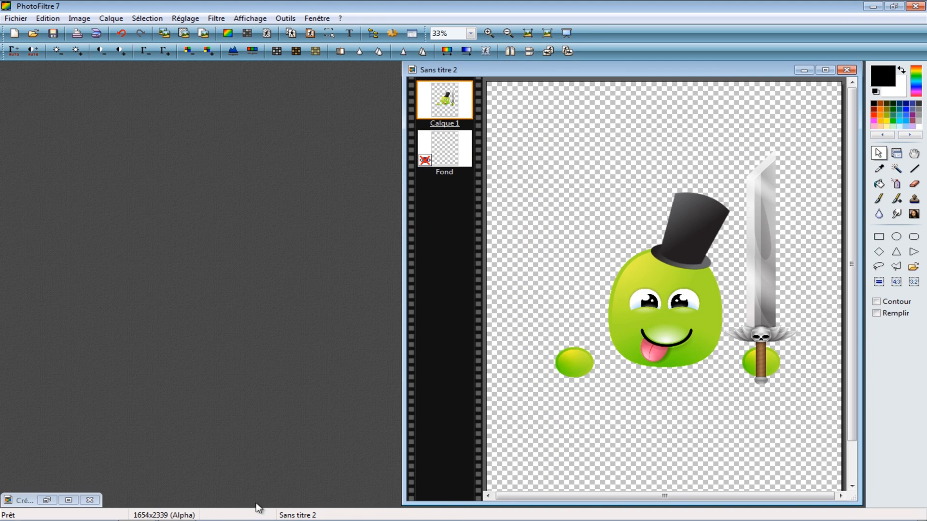
drag(661, 74, 511, 72)
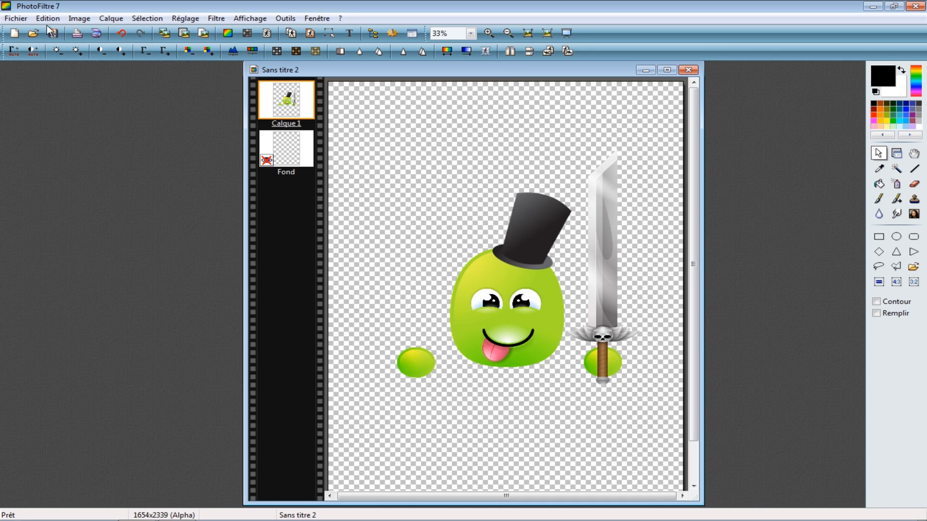
Set up a save of the character image under a new name, Perso personnalisé, in PNG format
click(16, 18)
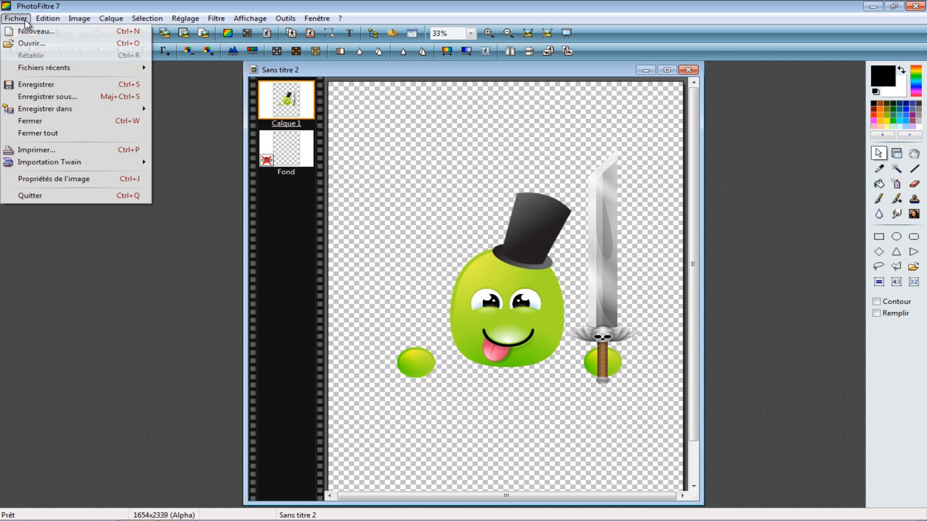
mouse_move(76, 114)
click(63, 97)
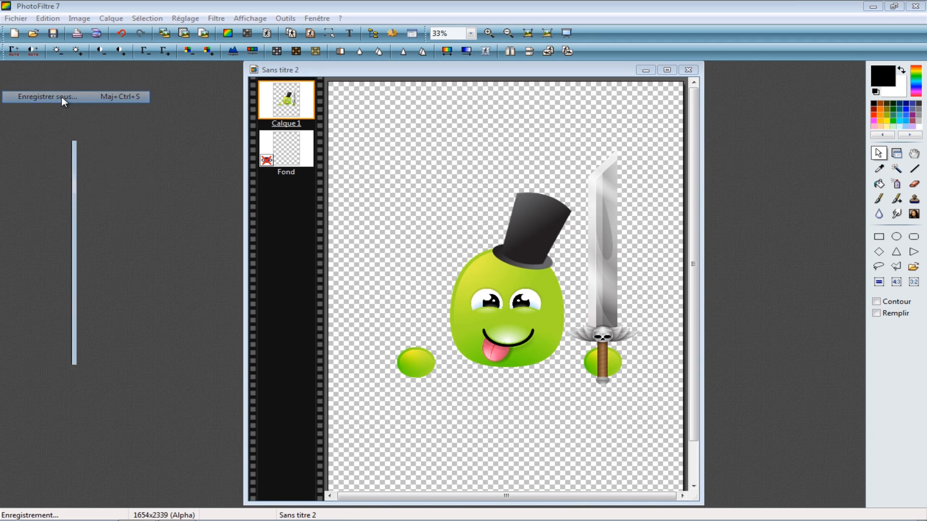
click(245, 337)
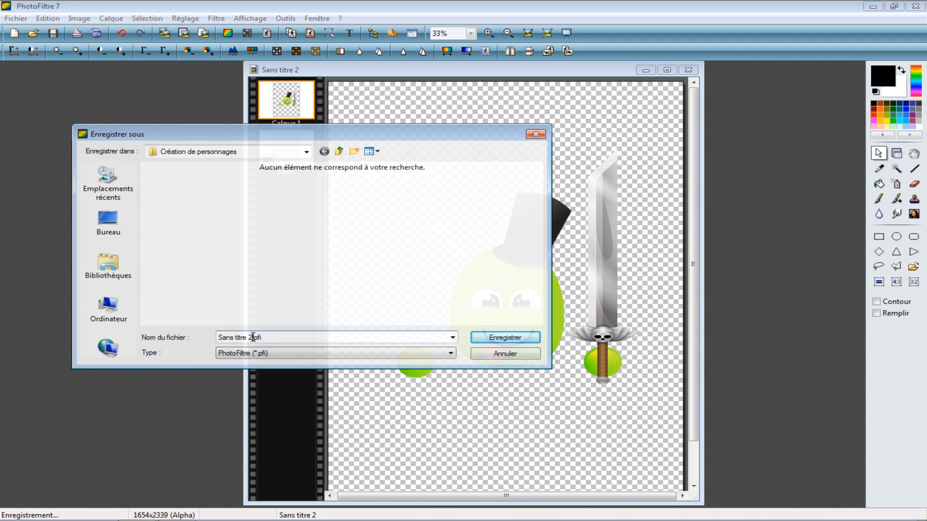
drag(255, 337, 201, 337)
text(Perso personnalisé)
click(276, 356)
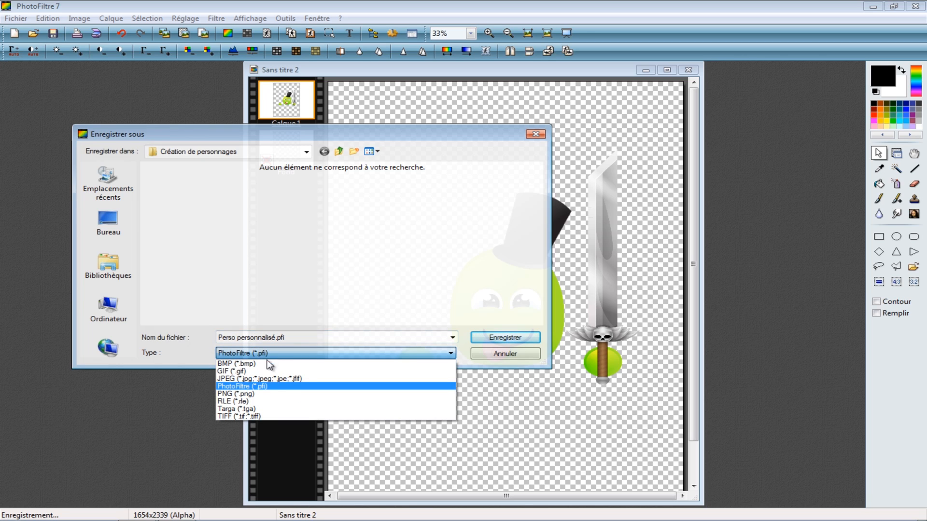
click(249, 394)
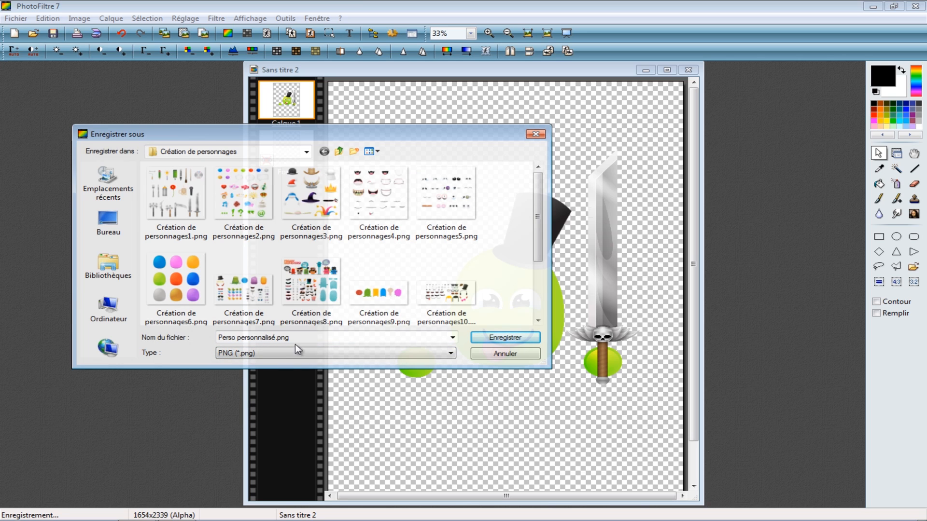
Save the image in the Création de personnages folder, accepting a format without layers and keeping PNG filtering at Aucun, not interlaced
drag(537, 230, 537, 293)
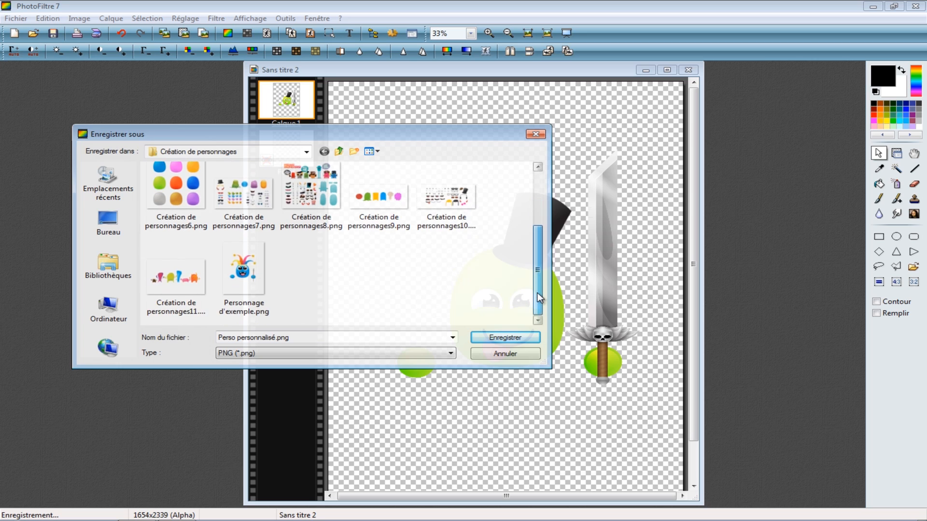
click(518, 342)
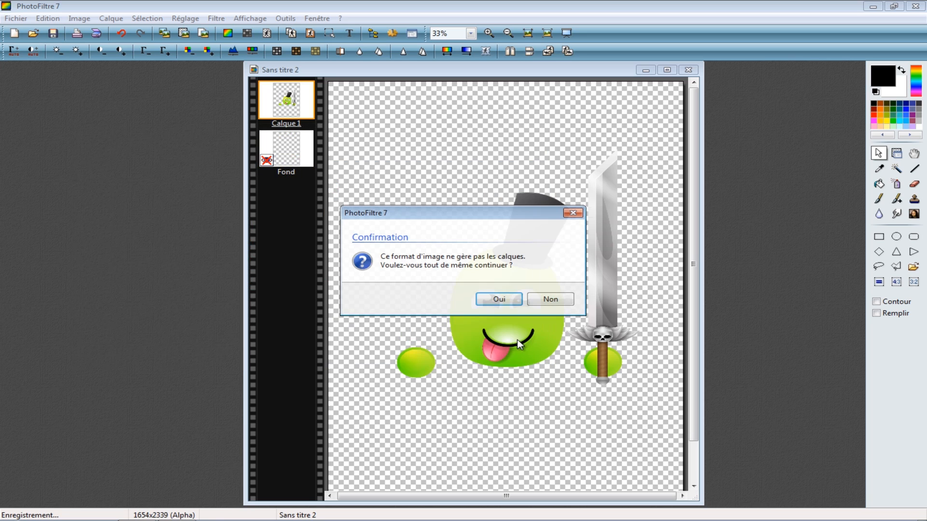
click(509, 299)
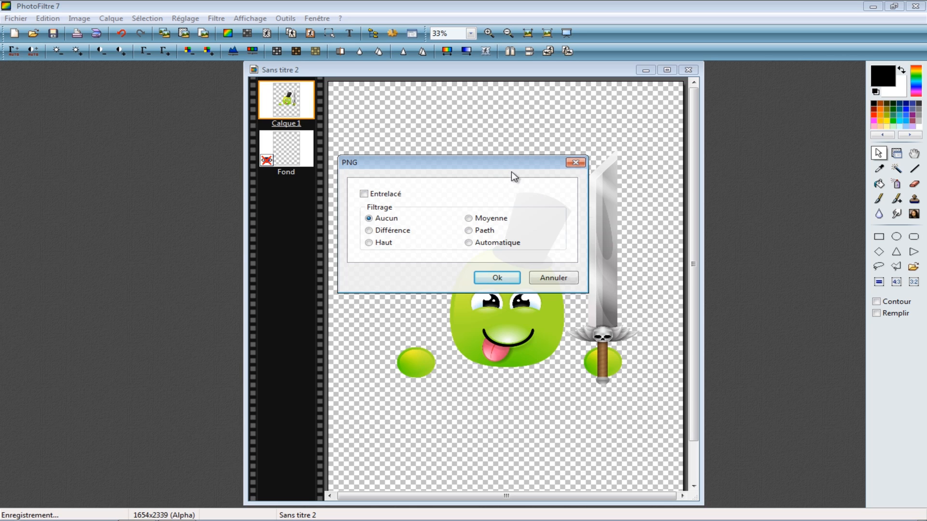
drag(521, 163, 431, 106)
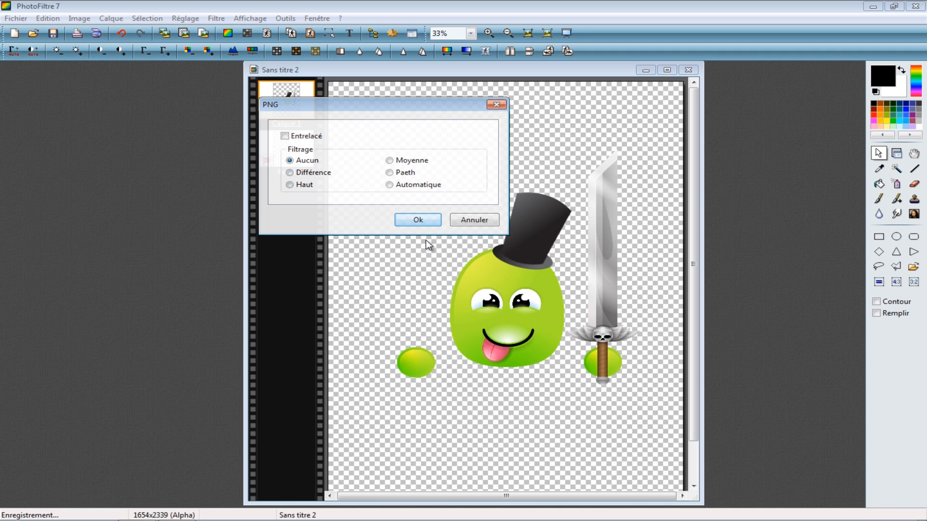
click(423, 220)
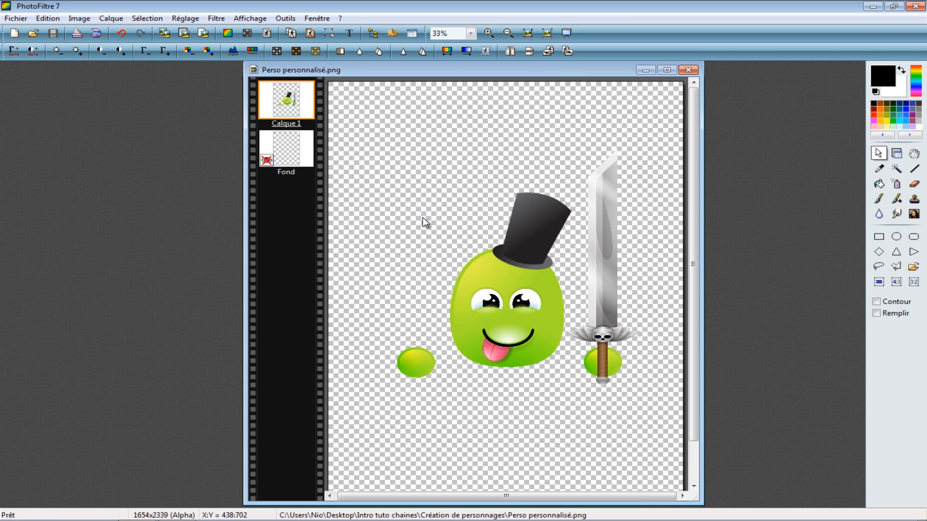
In Windows Explorer, open Perso personnalisé.png from the desktop folder Intro tuto chaines > Création de personnages
mouse_move(78, 512)
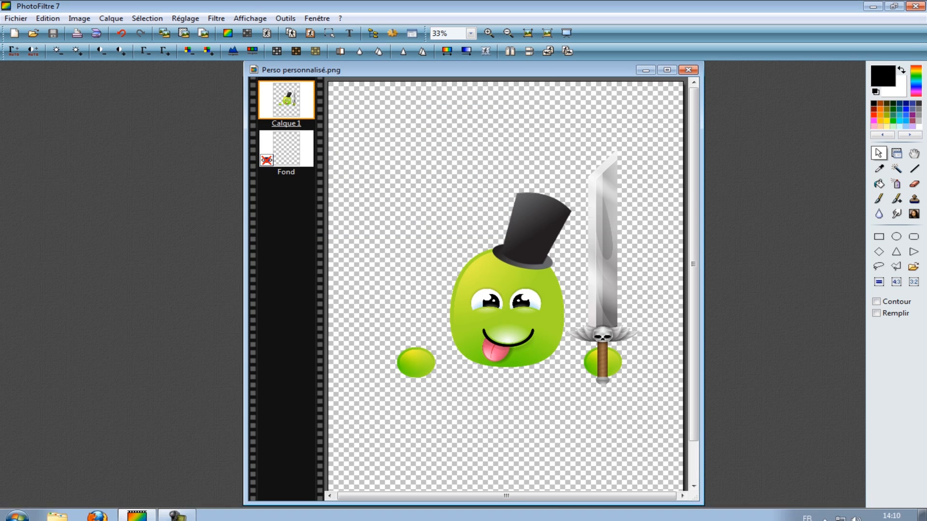
click(60, 510)
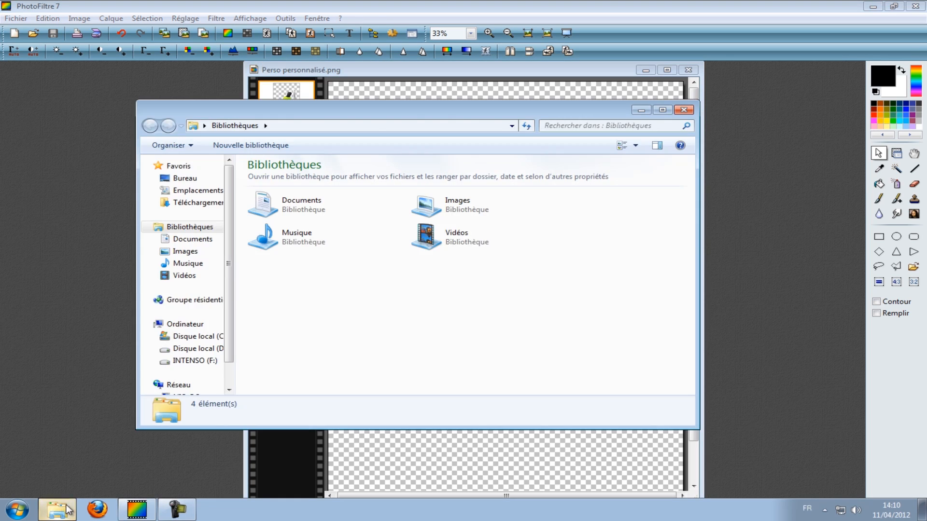
click(178, 179)
drag(690, 205, 688, 272)
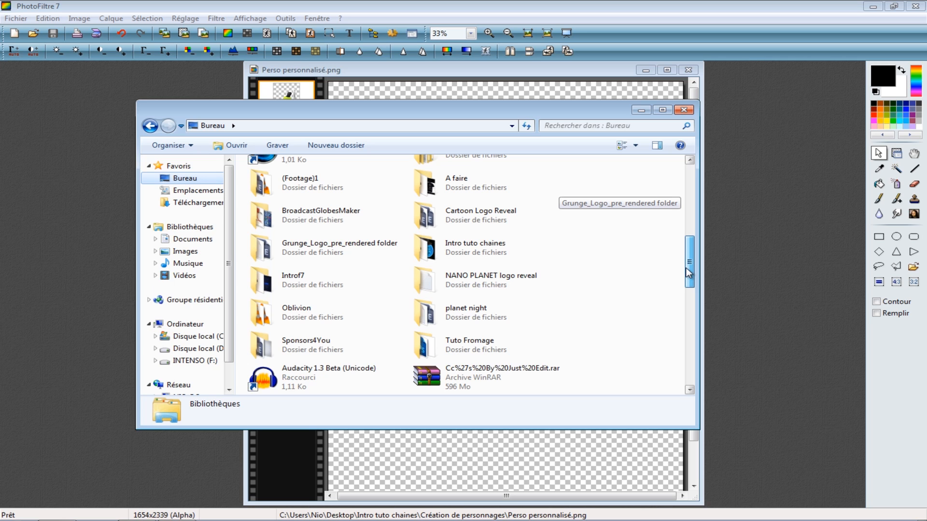
double_click(475, 251)
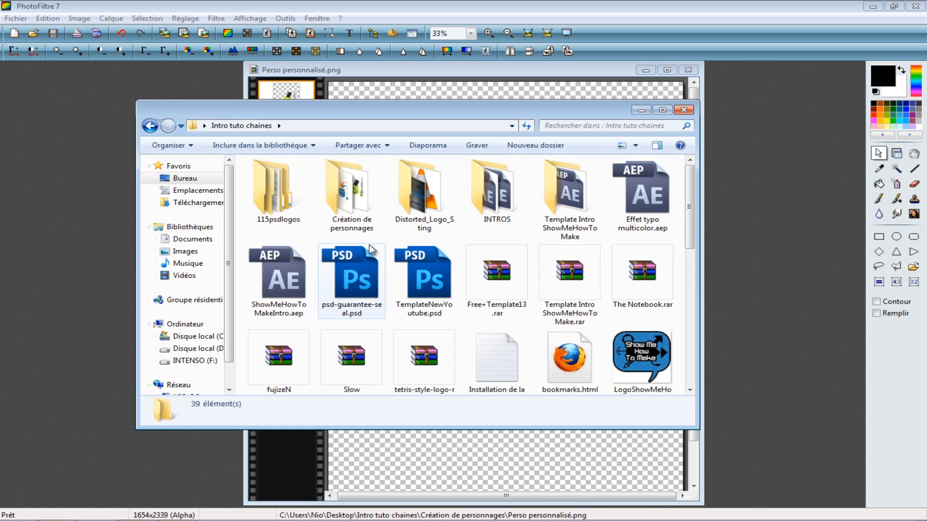
double_click(354, 206)
double_click(279, 349)
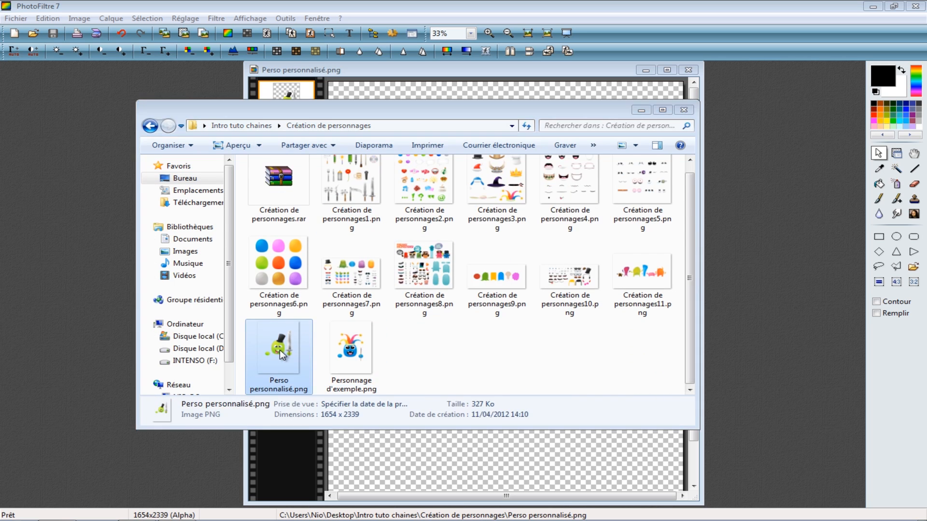